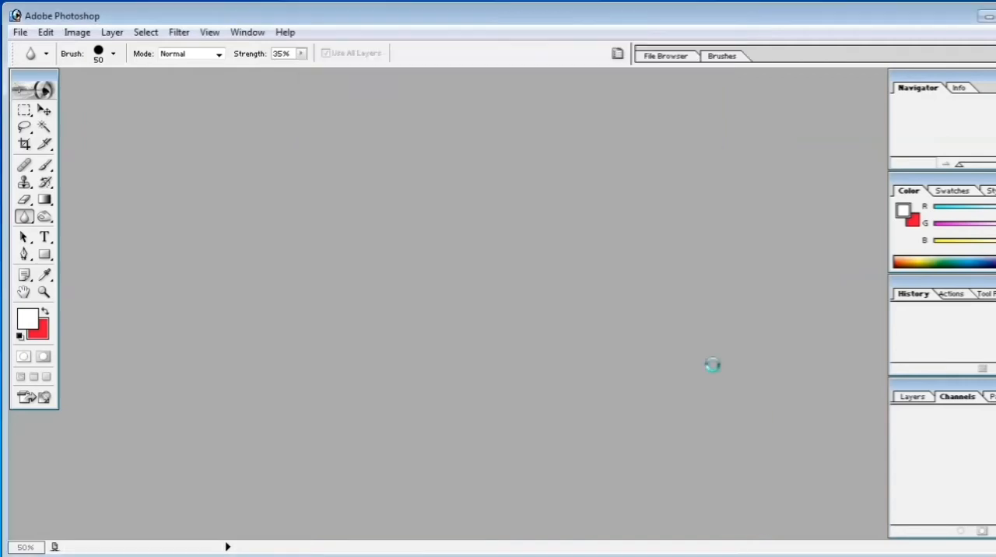
- Open the woman's portrait photo and crop it around her head and shoulders to 40 mm by 50 mm at 300 pixels/inch
{"action": "left_click", "coordinate": [315, 83]}
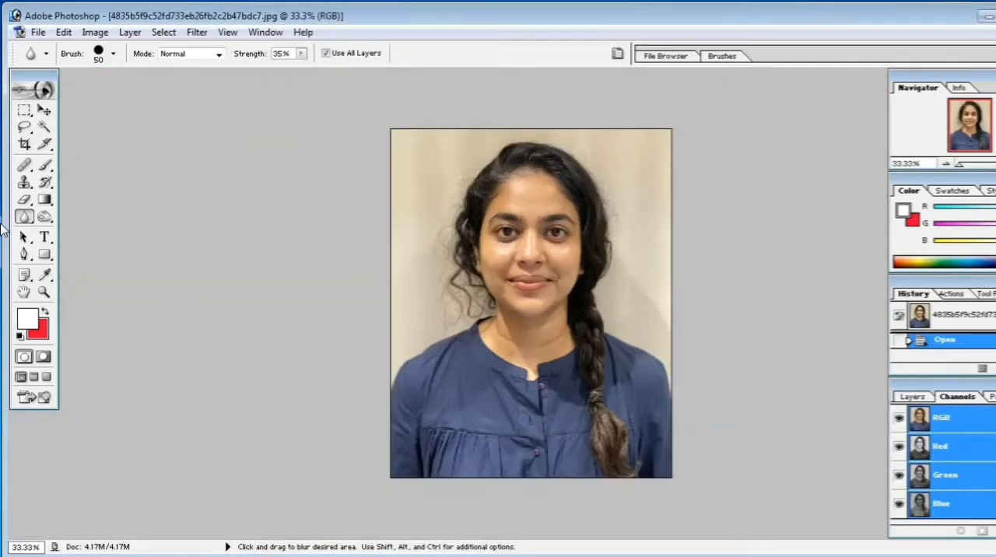
{"action": "left_click", "coordinate": [24, 145]}
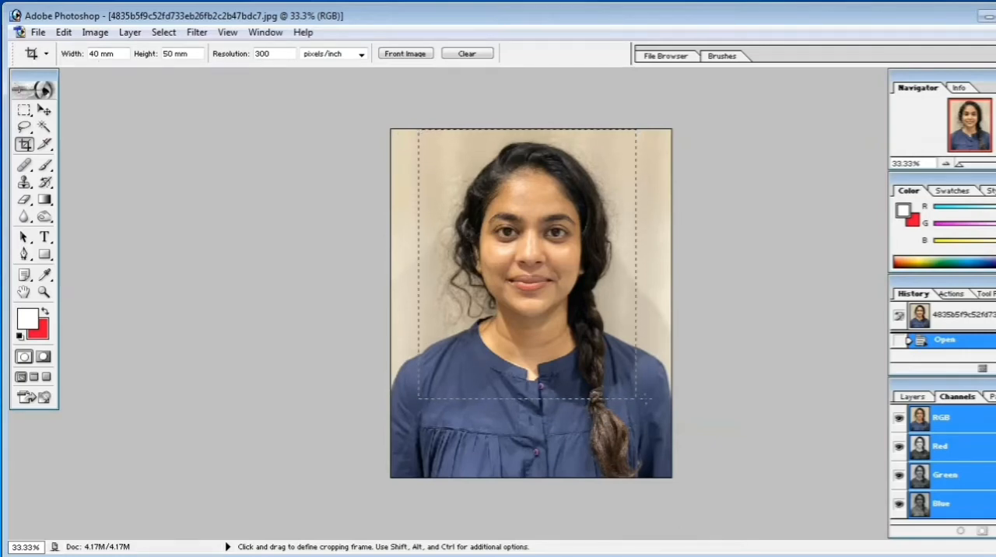
{"action": "left_click_drag", "start_coordinate": [640, 398], "coordinate": [635, 399]}
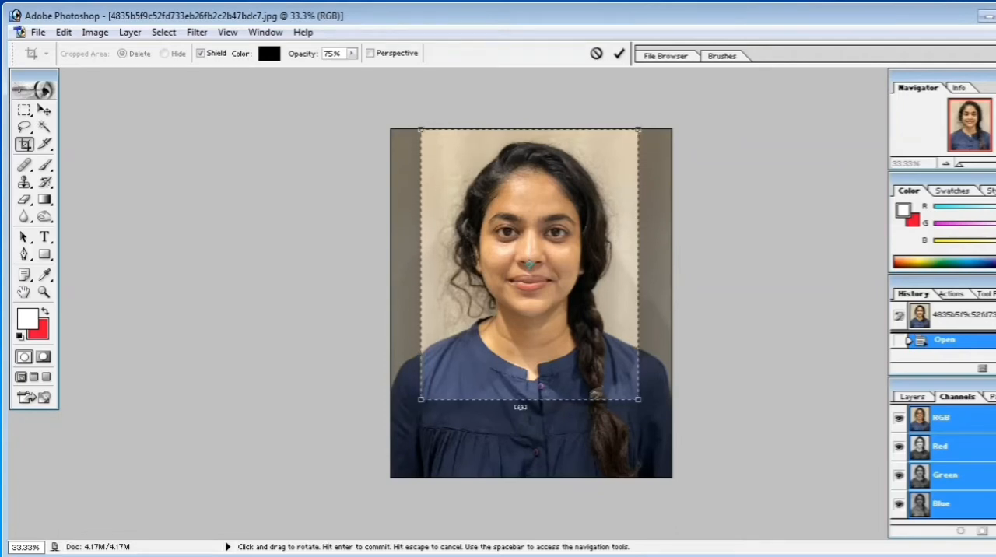
{"action": "key", "text": "Return"}
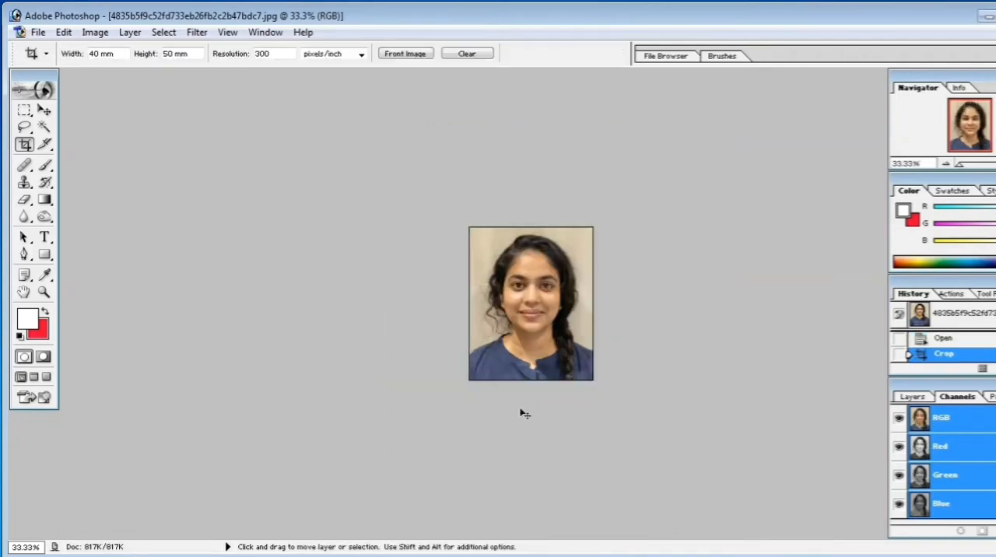
- Apply Levels with the white point sampled from the beige background near the photo's upper right corner
{"action": "key", "text": "ctrl+plus"}
{"action": "key", "text": "ctrl+plus"}
{"action": "key", "text": "ctrl+plus"}
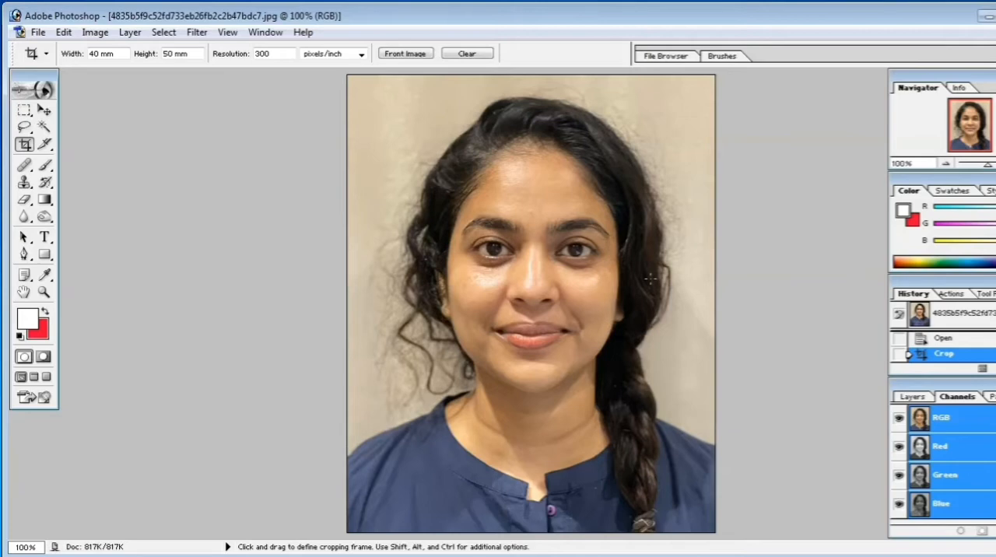
{"action": "key", "text": "ctrl"}
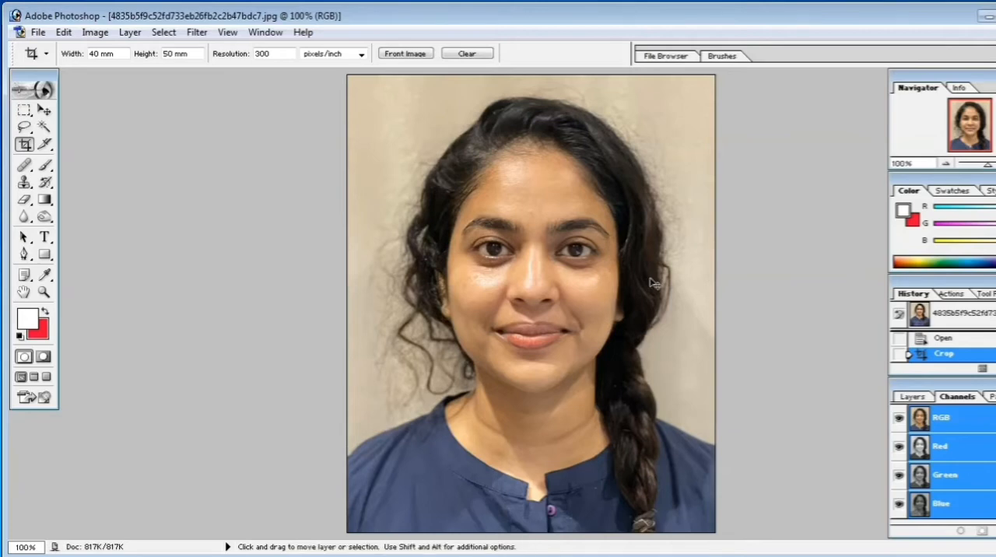
{"action": "key", "text": "ctrl+l"}
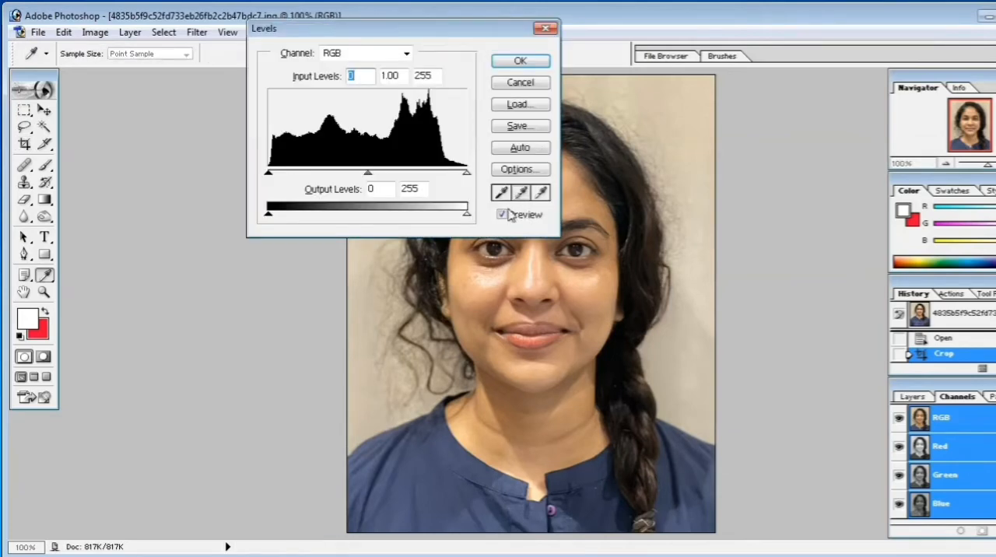
{"action": "left_click", "coordinate": [540, 192]}
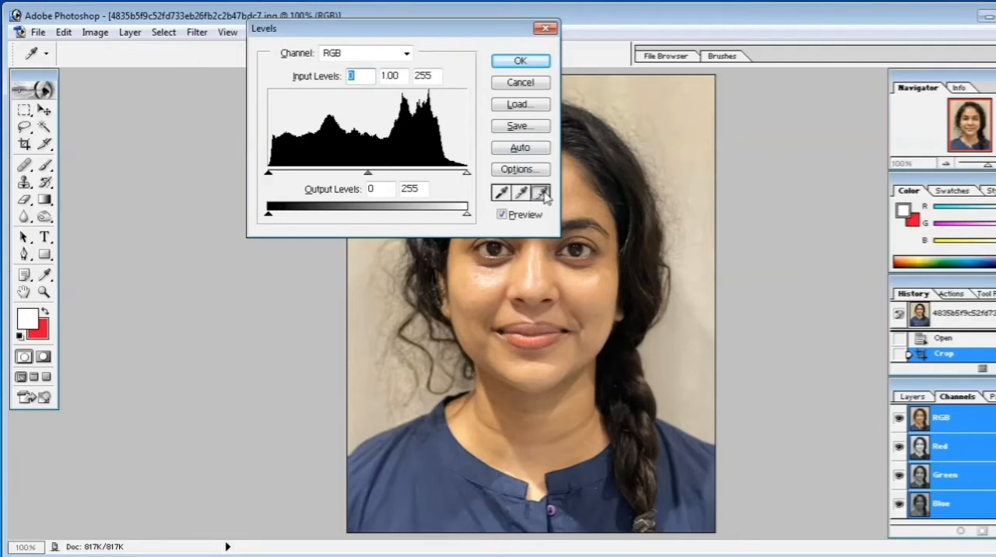
{"action": "left_click", "coordinate": [690, 98]}
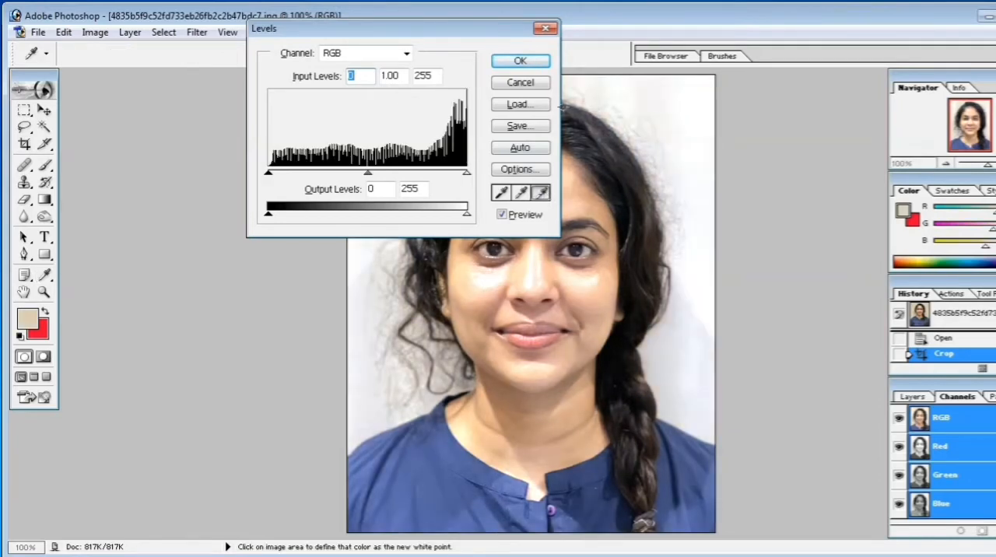
{"action": "left_click", "coordinate": [532, 64]}
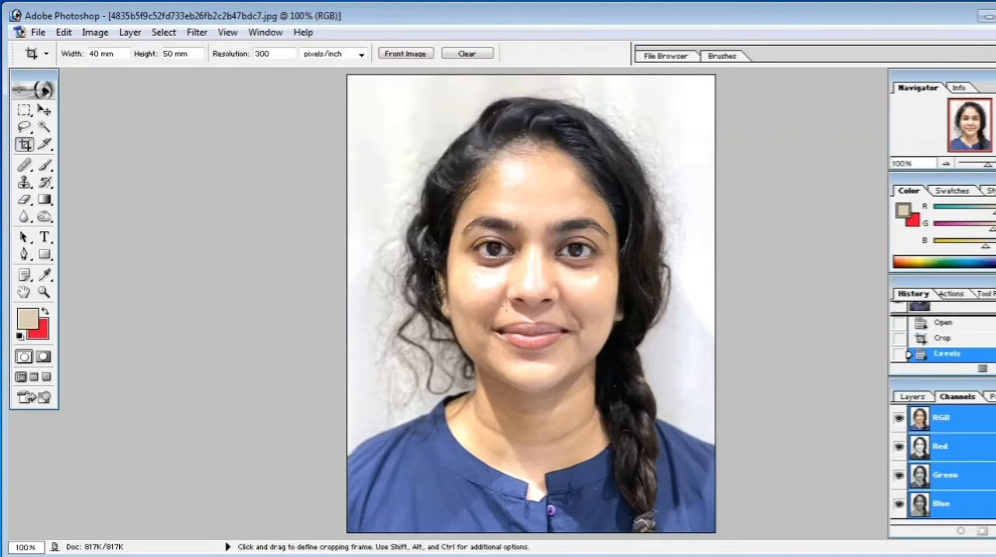
- Smooth the skin on the forehead, cheeks and nose using the Blur tool with a 32 px brush at 35% strength
{"action": "key", "text": "ctrl"}
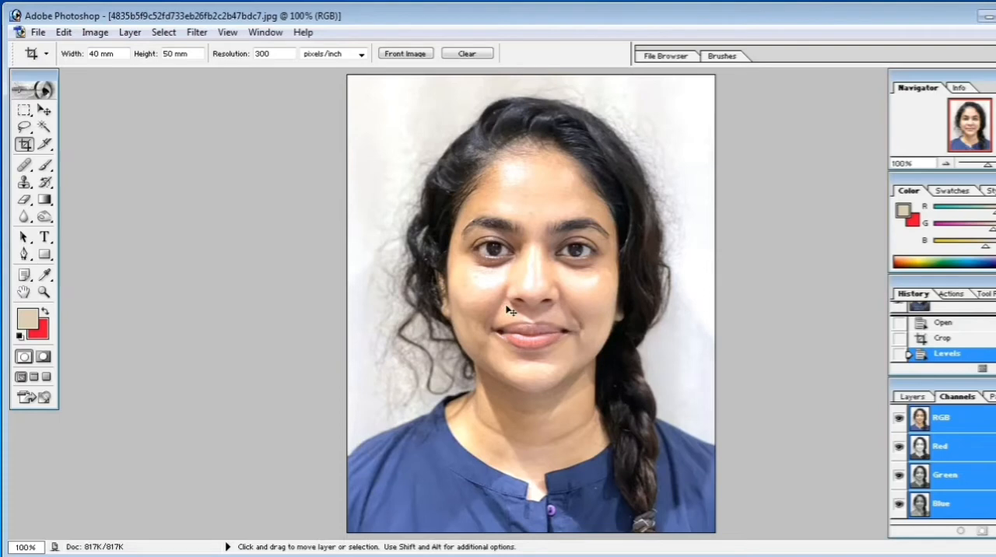
{"action": "key", "text": "ctrl+plus"}
{"action": "key", "text": "ctrl+minus"}
{"action": "key", "text": "ctrl+plus"}
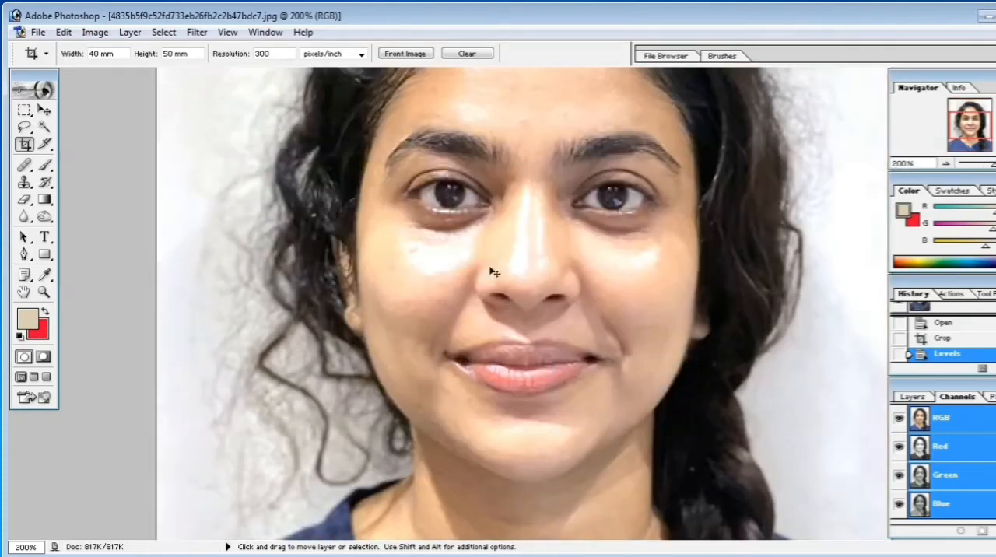
{"action": "left_click_drag", "start_coordinate": [576, 276], "coordinate": [589, 349]}
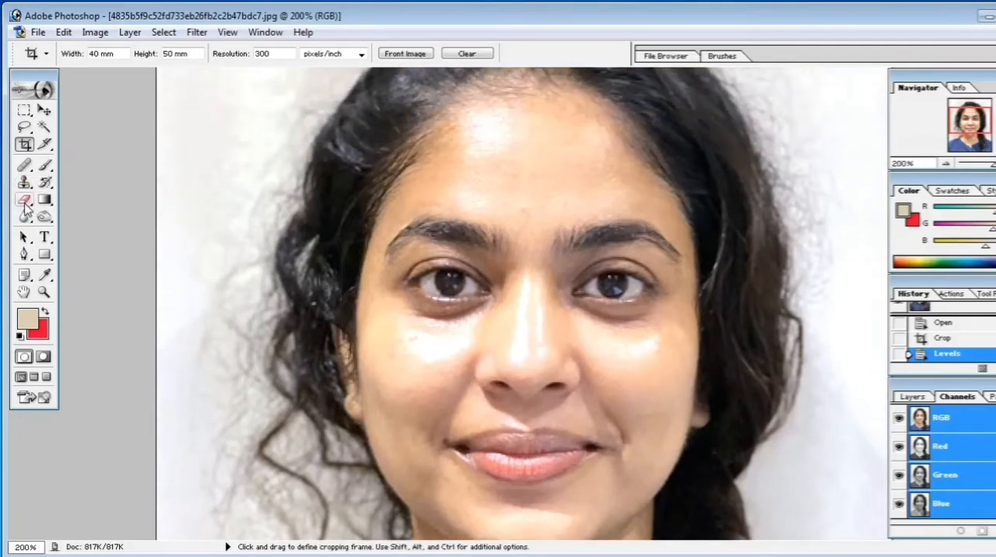
{"action": "left_click", "coordinate": [24, 218]}
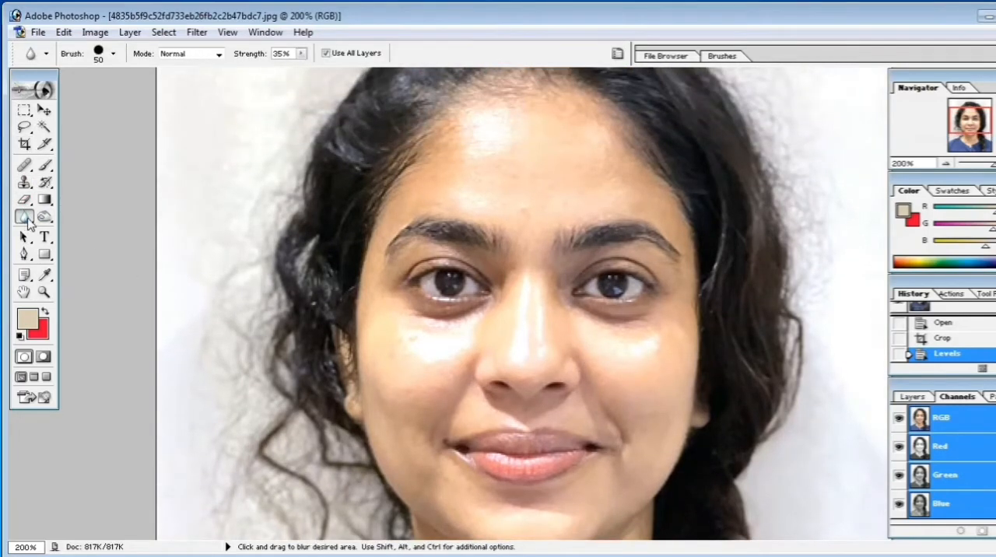
{"action": "left_click", "coordinate": [113, 54]}
{"action": "mouse_move", "coordinate": [55, 93]}
{"action": "left_mouse_down"}
{"action": "mouse_move", "coordinate": [43, 97]}
{"action": "mouse_move", "coordinate": [70, 98]}
{"action": "mouse_move", "coordinate": [41, 97]}
{"action": "left_mouse_up"}
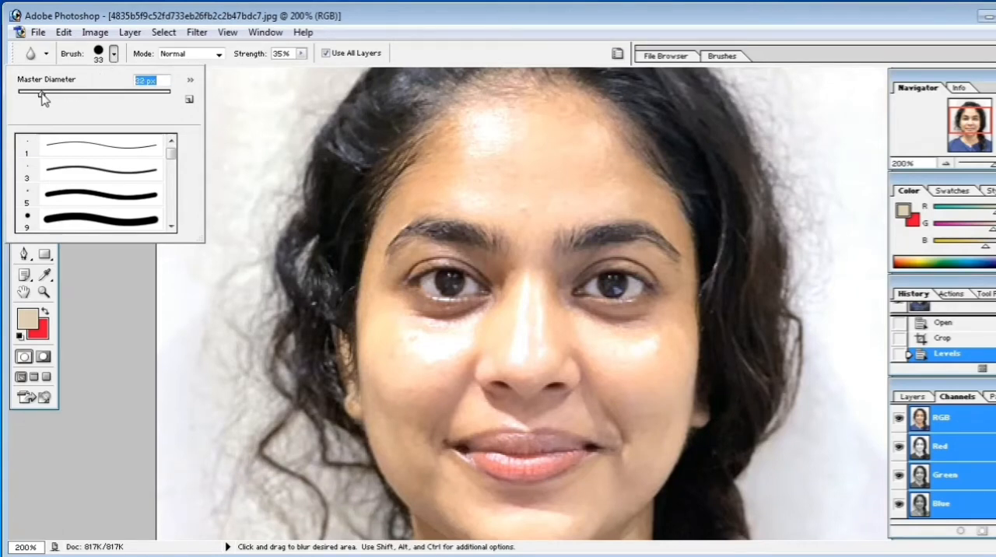
{"action": "left_click", "coordinate": [114, 59]}
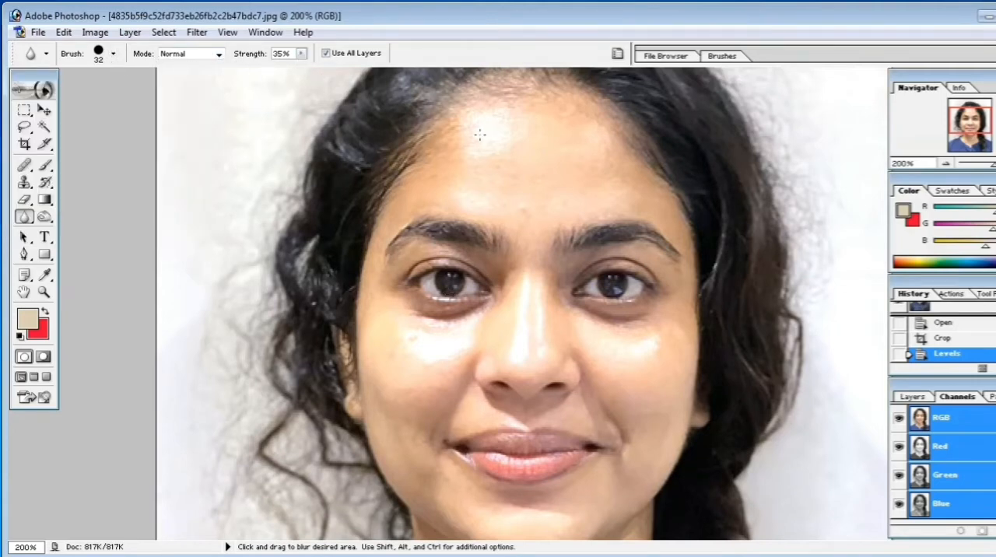
{"action": "left_click", "coordinate": [504, 122]}
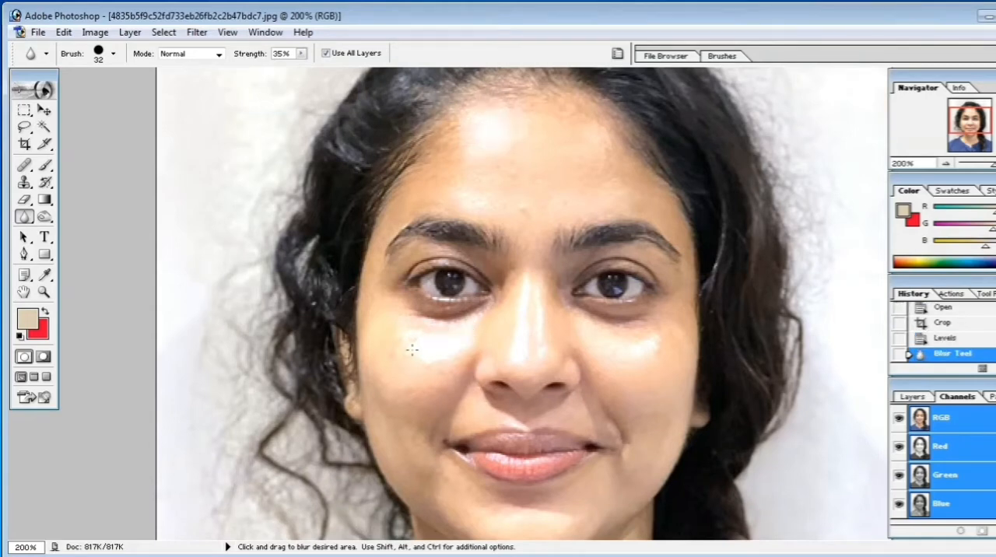
{"action": "left_click_drag", "start_coordinate": [412, 349], "coordinate": [437, 347]}
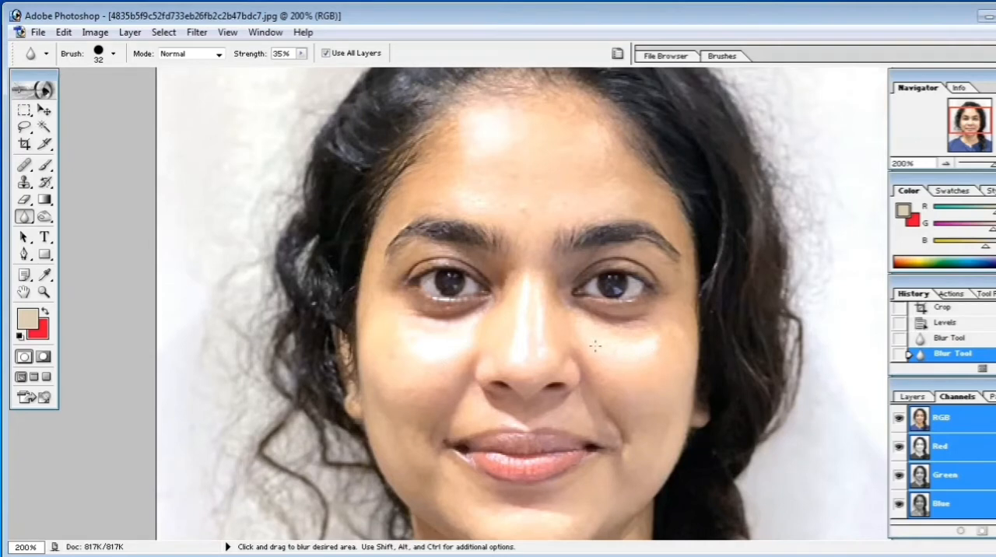
{"action": "mouse_move", "coordinate": [594, 346]}
{"action": "left_mouse_down"}
{"action": "mouse_move", "coordinate": [520, 354]}
{"action": "mouse_move", "coordinate": [526, 342]}
{"action": "left_mouse_up"}
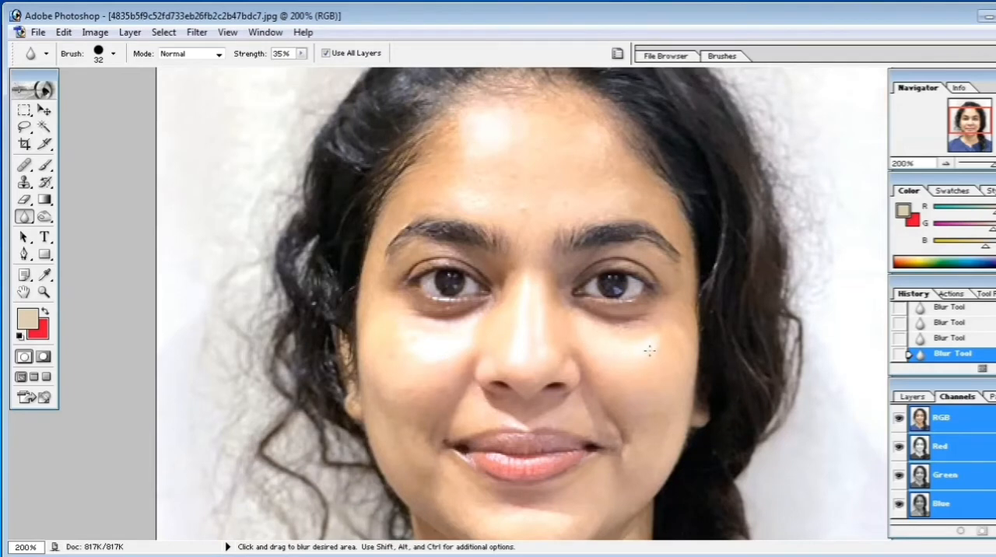
{"action": "key", "text": "ctrl+minus"}
{"action": "key", "text": "ctrl+minus"}
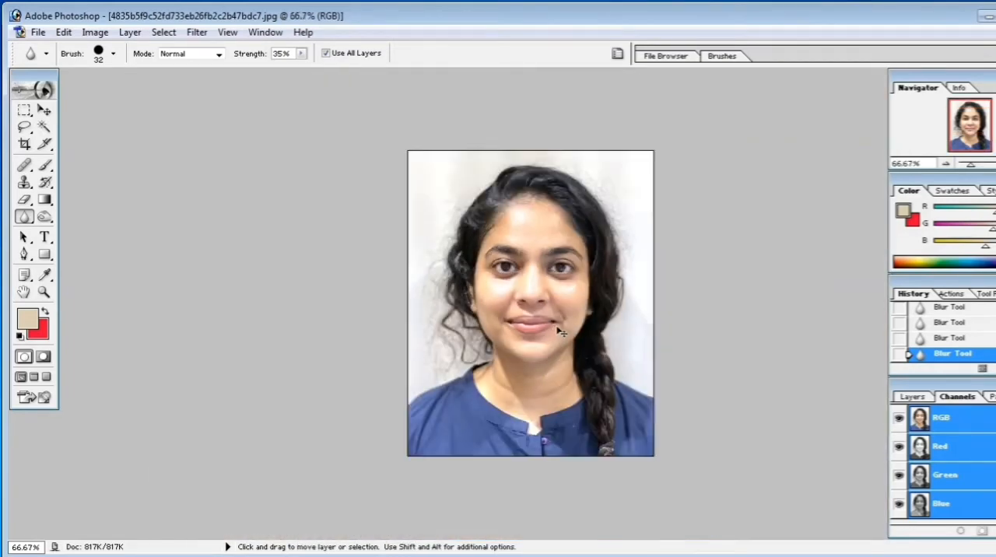
{"action": "key", "text": "ctrl+plus"}
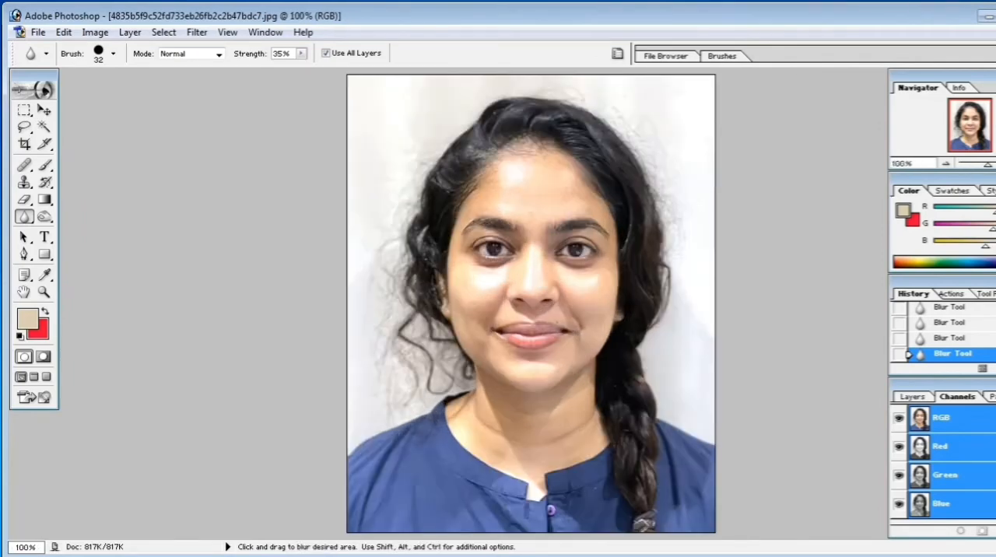
{"action": "left_click", "coordinate": [24, 184]}
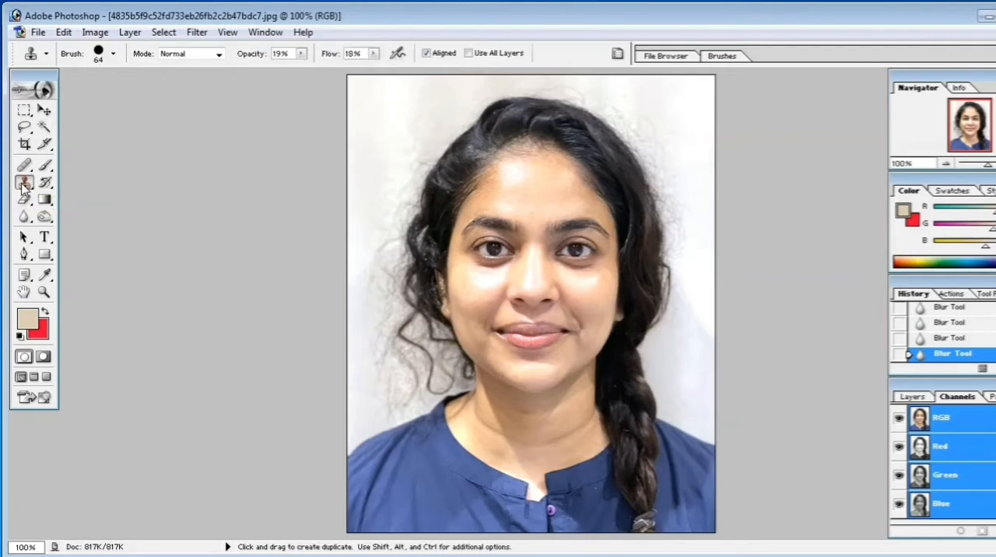
{"action": "left_click", "coordinate": [515, 122]}
{"action": "left_click", "coordinate": [525, 234]}
- Darken the hair and the braid using the Burn tool with a 65 px brush, Midtones range and 50% exposure
{"action": "left_click", "coordinate": [44, 218]}
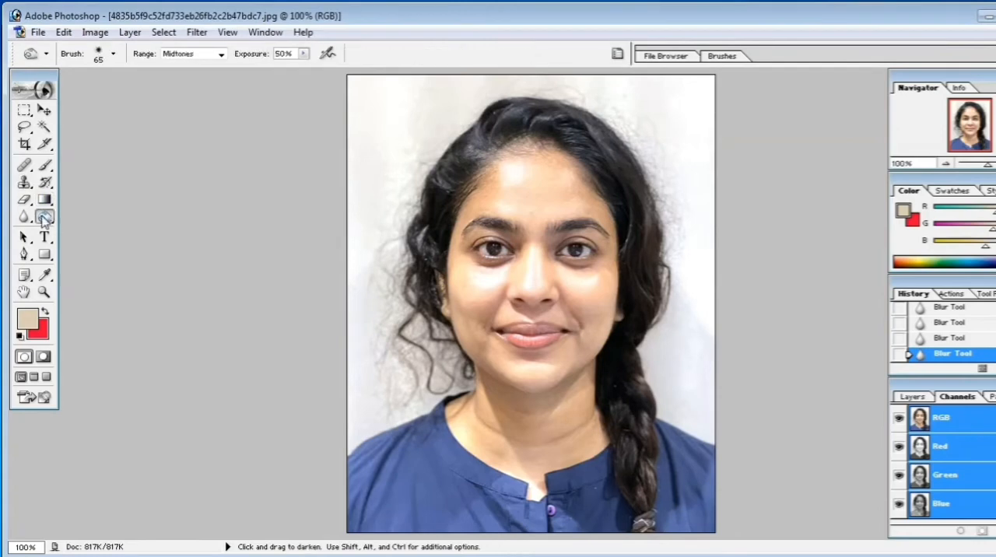
{"action": "left_click", "coordinate": [44, 218]}
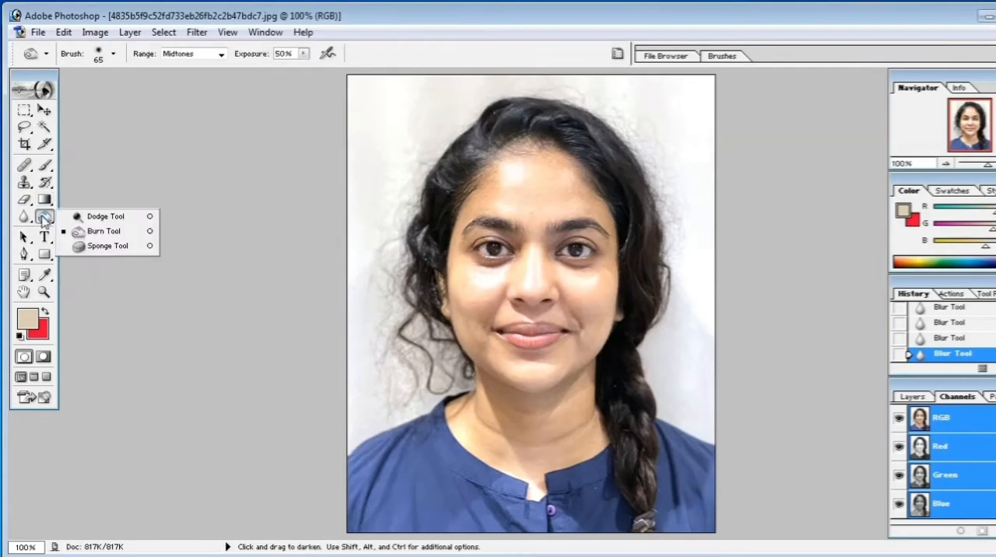
{"action": "left_click", "coordinate": [111, 237]}
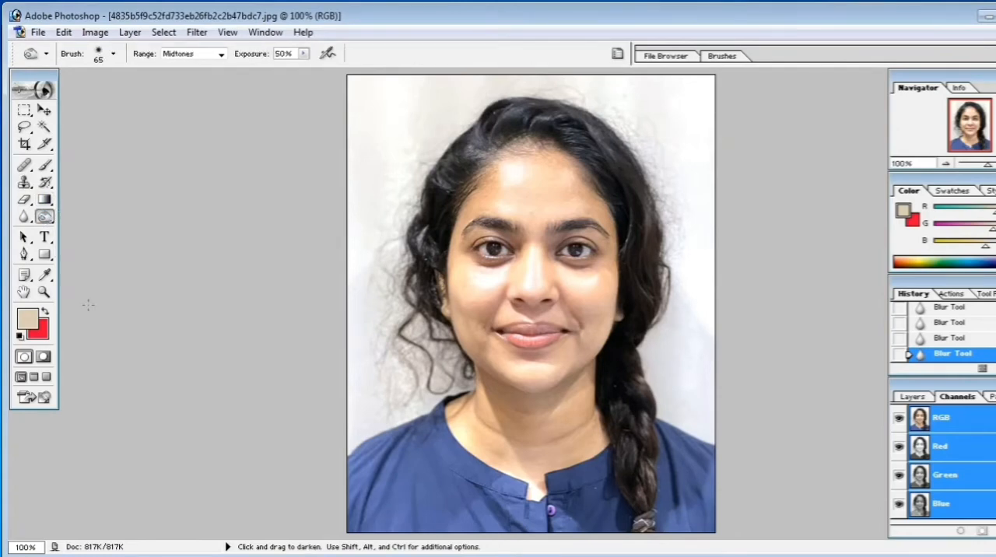
{"action": "left_click_drag", "start_coordinate": [582, 145], "coordinate": [617, 204]}
{"action": "mouse_move", "coordinate": [580, 132]}
{"action": "left_mouse_down"}
{"action": "mouse_move", "coordinate": [533, 123]}
{"action": "mouse_move", "coordinate": [542, 110]}
{"action": "mouse_move", "coordinate": [488, 122]}
{"action": "mouse_move", "coordinate": [450, 188]}
{"action": "left_mouse_up"}
{"action": "mouse_move", "coordinate": [454, 144]}
{"action": "left_mouse_down"}
{"action": "mouse_move", "coordinate": [419, 249]}
{"action": "mouse_move", "coordinate": [420, 207]}
{"action": "mouse_move", "coordinate": [471, 139]}
{"action": "mouse_move", "coordinate": [523, 105]}
{"action": "mouse_move", "coordinate": [591, 117]}
{"action": "mouse_move", "coordinate": [630, 173]}
{"action": "mouse_move", "coordinate": [635, 277]}
{"action": "left_mouse_up"}
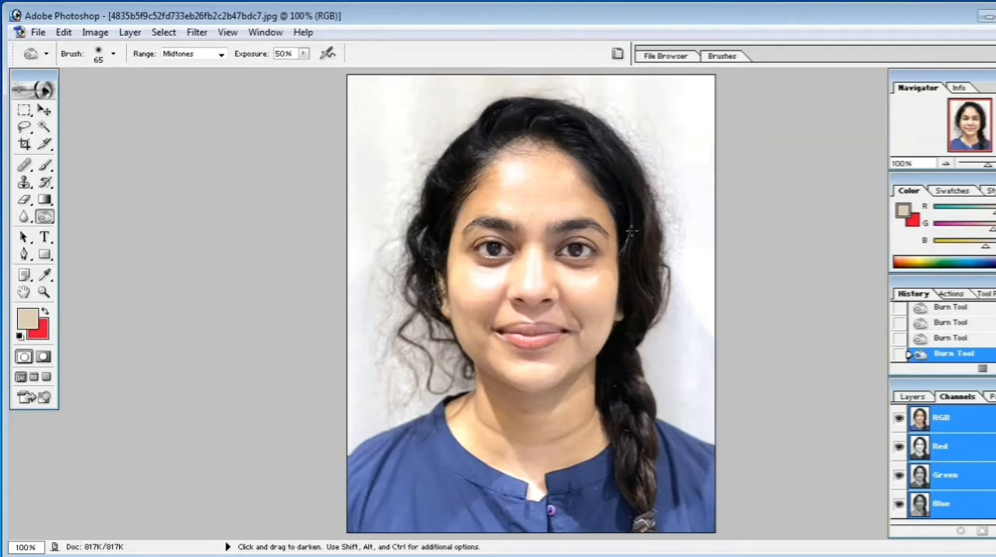
{"action": "mouse_move", "coordinate": [630, 231]}
{"action": "left_mouse_down"}
{"action": "mouse_move", "coordinate": [619, 351]}
{"action": "mouse_move", "coordinate": [637, 483]}
{"action": "mouse_move", "coordinate": [657, 455]}
{"action": "mouse_move", "coordinate": [648, 526]}
{"action": "mouse_move", "coordinate": [646, 502]}
{"action": "left_mouse_up"}
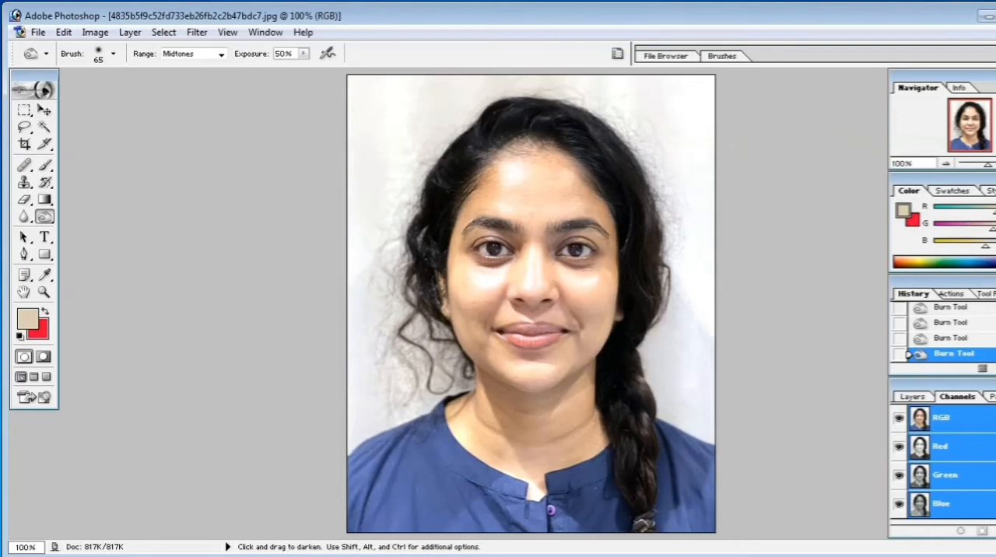
- Reduce the Burn tool's brush to 39 px and darken both eyebrows and the pupils
{"action": "left_click", "coordinate": [113, 53]}
{"action": "left_click_drag", "start_coordinate": [67, 98], "coordinate": [46, 98]}
{"action": "left_click", "coordinate": [113, 53]}
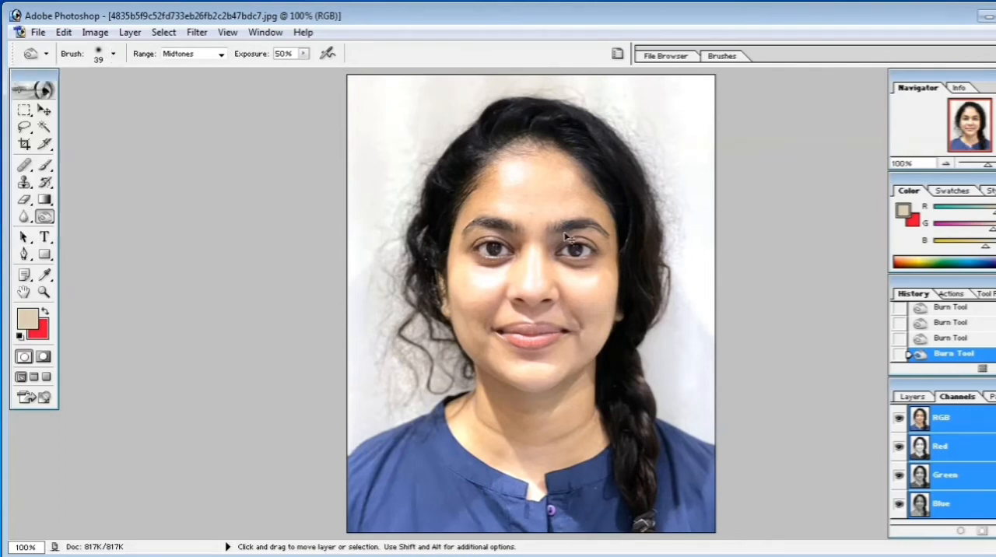
{"action": "key", "text": "ctrl+plus"}
{"action": "key", "text": "ctrl+minus"}
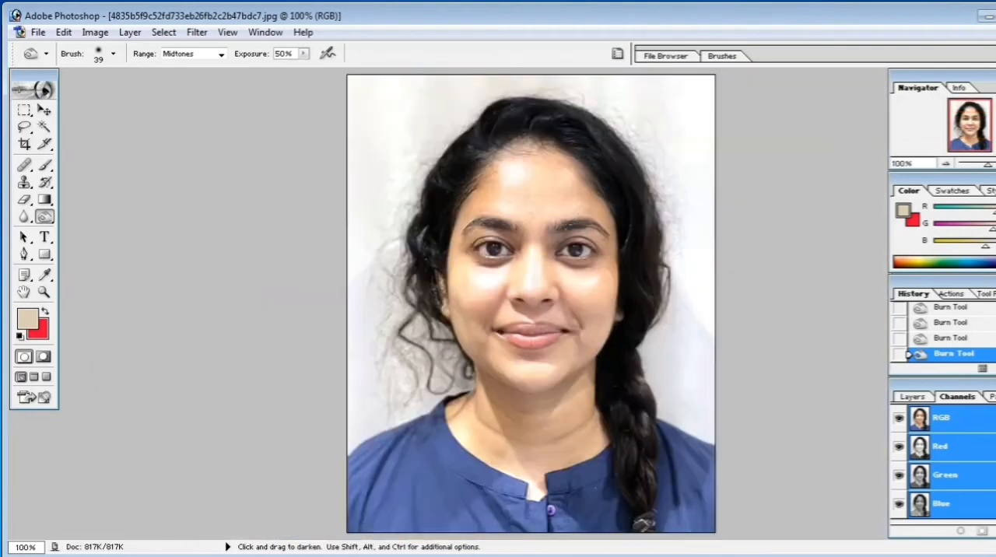
{"action": "mouse_move", "coordinate": [568, 229]}
{"action": "left_mouse_down"}
{"action": "mouse_move", "coordinate": [553, 228]}
{"action": "mouse_move", "coordinate": [603, 229]}
{"action": "mouse_move", "coordinate": [464, 230]}
{"action": "mouse_move", "coordinate": [512, 227]}
{"action": "left_mouse_up"}
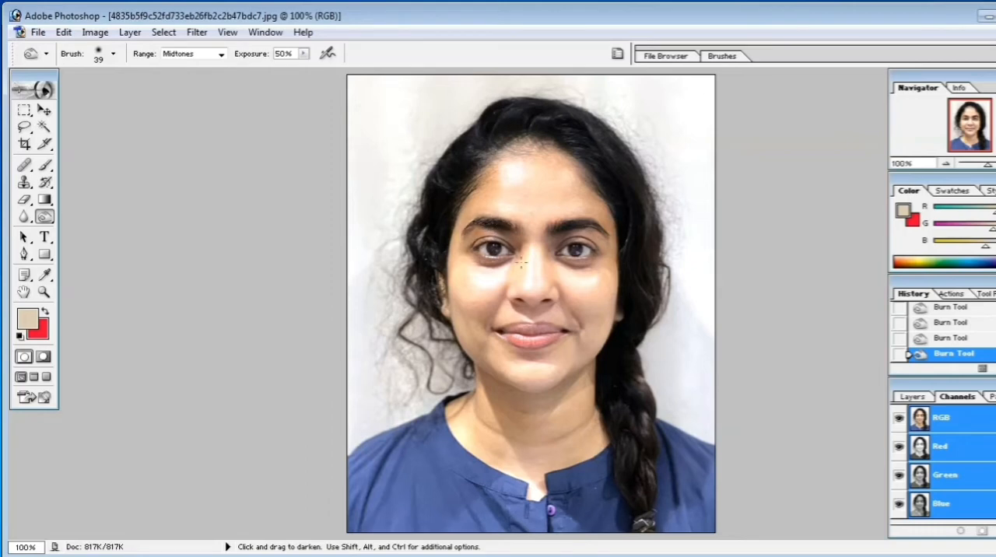
{"action": "left_click_drag", "start_coordinate": [570, 248], "coordinate": [577, 247]}
{"action": "left_click_drag", "start_coordinate": [491, 248], "coordinate": [493, 250]}
- Swap the foreground colour to red and paint both lips using the Brush tool with a 30 px brush at 31% opacity and flow
{"action": "left_click", "coordinate": [46, 312]}
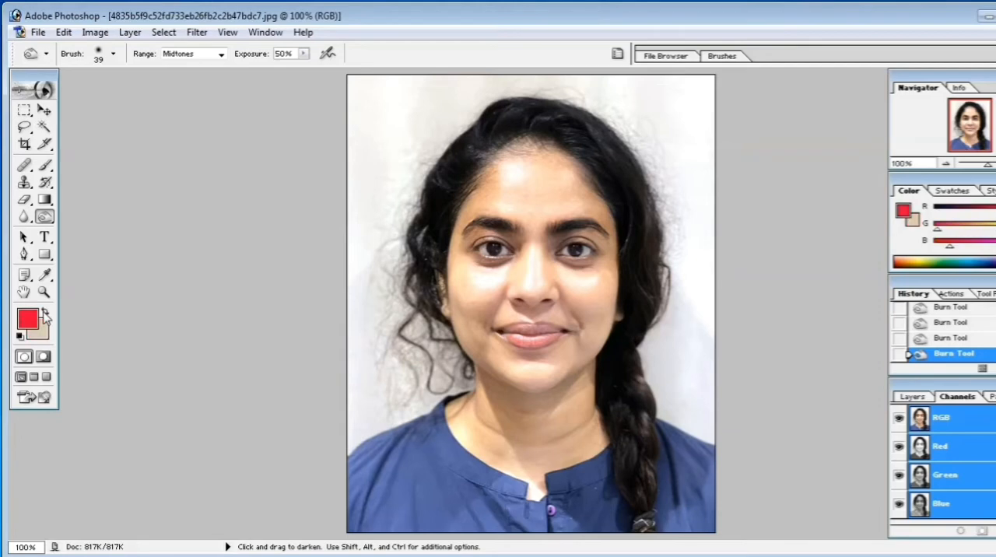
{"action": "left_click", "coordinate": [46, 167]}
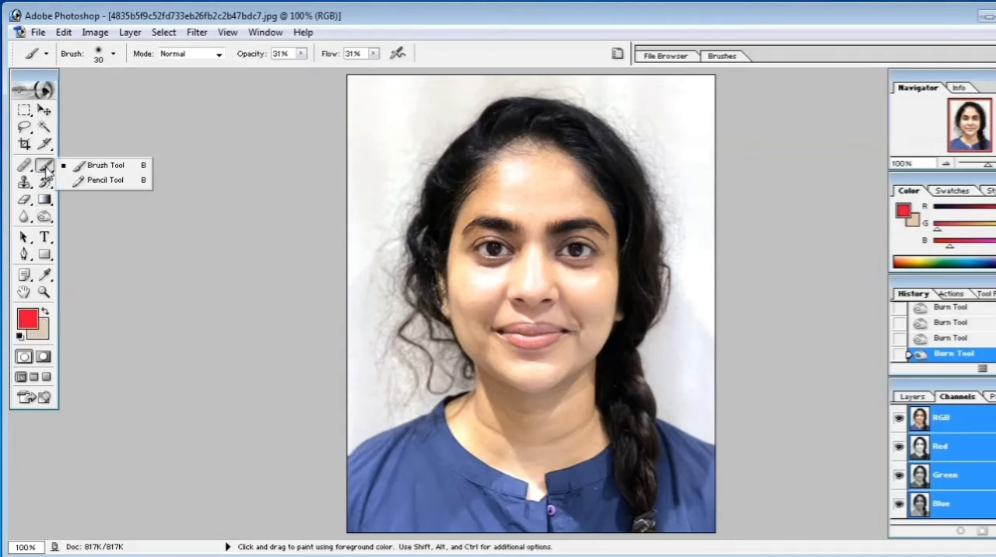
{"action": "left_click", "coordinate": [115, 168]}
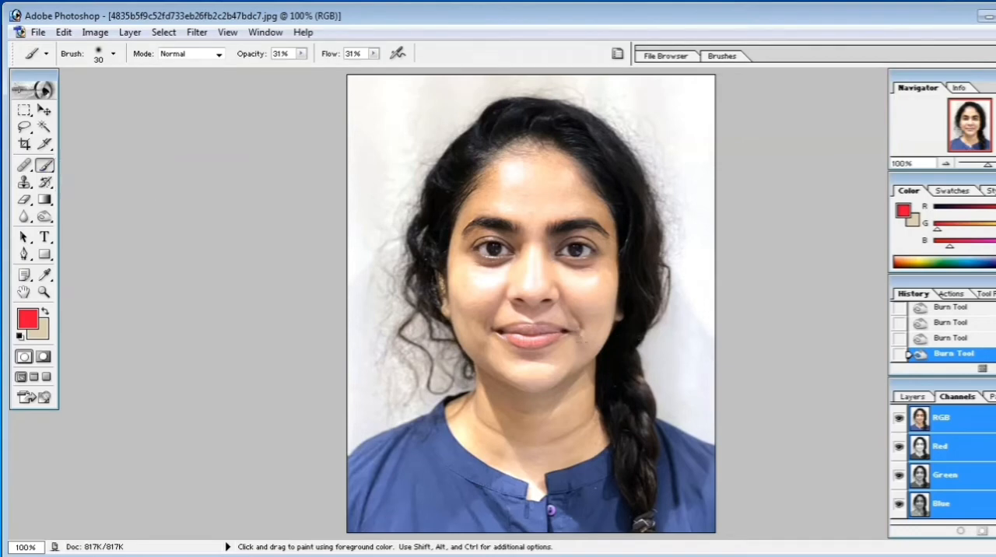
{"action": "key", "text": "ctrl+plus"}
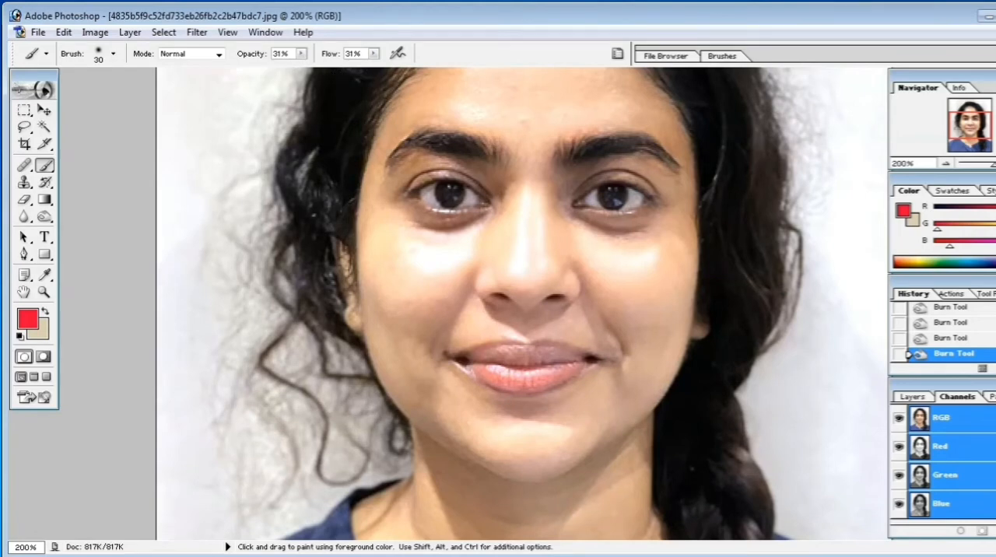
{"action": "mouse_move", "coordinate": [490, 367]}
{"action": "left_mouse_down"}
{"action": "mouse_move", "coordinate": [517, 352]}
{"action": "mouse_move", "coordinate": [574, 356]}
{"action": "mouse_move", "coordinate": [532, 381]}
{"action": "mouse_move", "coordinate": [473, 373]}
{"action": "mouse_move", "coordinate": [501, 378]}
{"action": "mouse_move", "coordinate": [501, 348]}
{"action": "mouse_move", "coordinate": [523, 351]}
{"action": "mouse_move", "coordinate": [504, 374]}
{"action": "mouse_move", "coordinate": [554, 376]}
{"action": "left_mouse_up"}
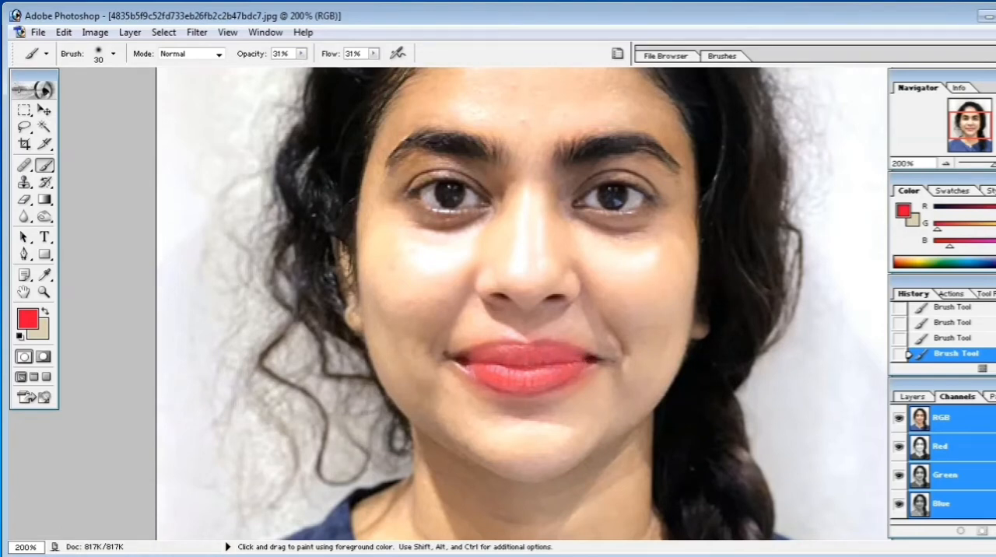
- Select the skin on the forehead and cheeks using the Magic Wand with tolerance 32, adding each area to the selection
{"action": "key", "text": "ctrl+minus"}
{"action": "key", "text": "ctrl+minus"}
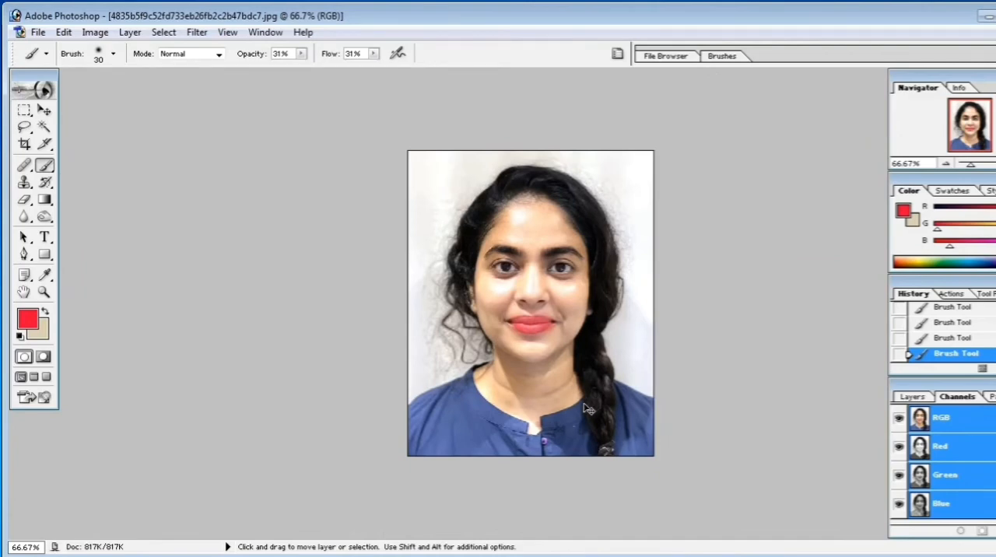
{"action": "key", "text": "ctrl+plus"}
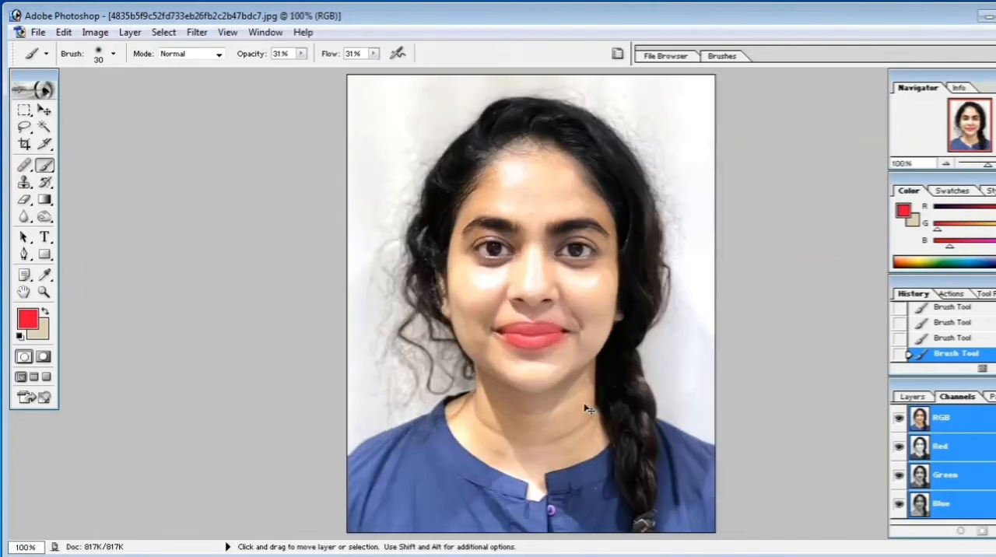
{"action": "left_click", "coordinate": [43, 129]}
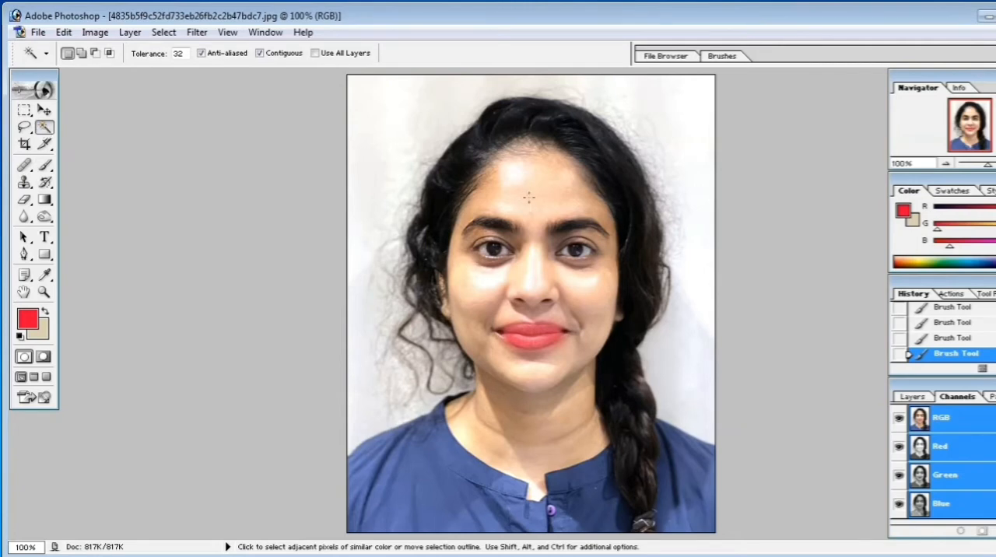
{"action": "left_click", "coordinate": [526, 181], "text": "shift"}
{"action": "left_click", "coordinate": [545, 195], "text": "shift"}
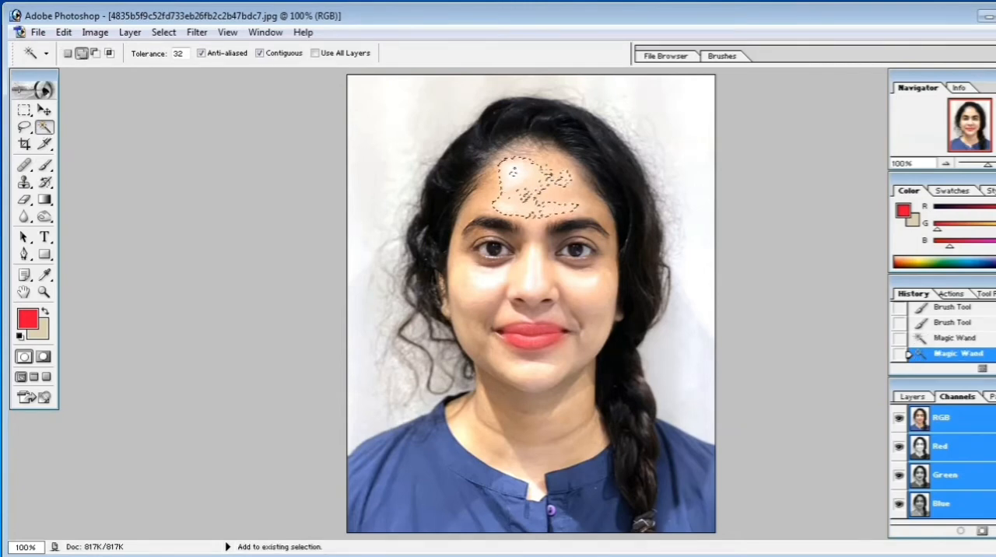
{"action": "left_click", "coordinate": [519, 170], "text": "shift"}
{"action": "left_click", "coordinate": [498, 175], "text": "shift"}
{"action": "left_click", "coordinate": [497, 299], "text": "shift"}
{"action": "left_click", "coordinate": [507, 305], "text": "shift"}
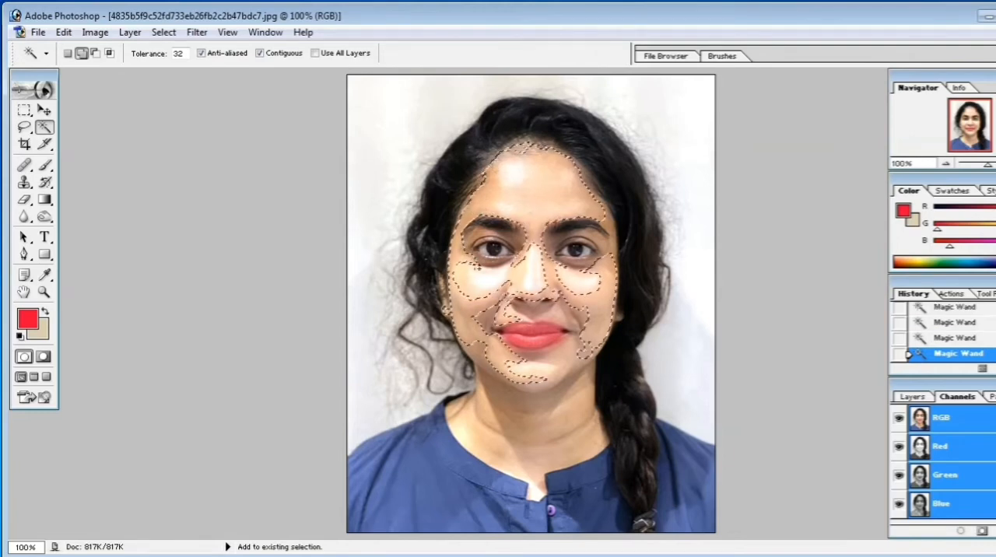
- Extend the skin selection to the nose, the area around the mouth, the chin and the neck
{"action": "left_click", "coordinate": [536, 269], "text": "shift"}
{"action": "left_click", "coordinate": [584, 326], "text": "shift"}
{"action": "left_click", "coordinate": [557, 363], "text": "shift"}
{"action": "left_click", "coordinate": [520, 437], "text": "shift"}
{"action": "left_click", "coordinate": [545, 459], "text": "shift"}
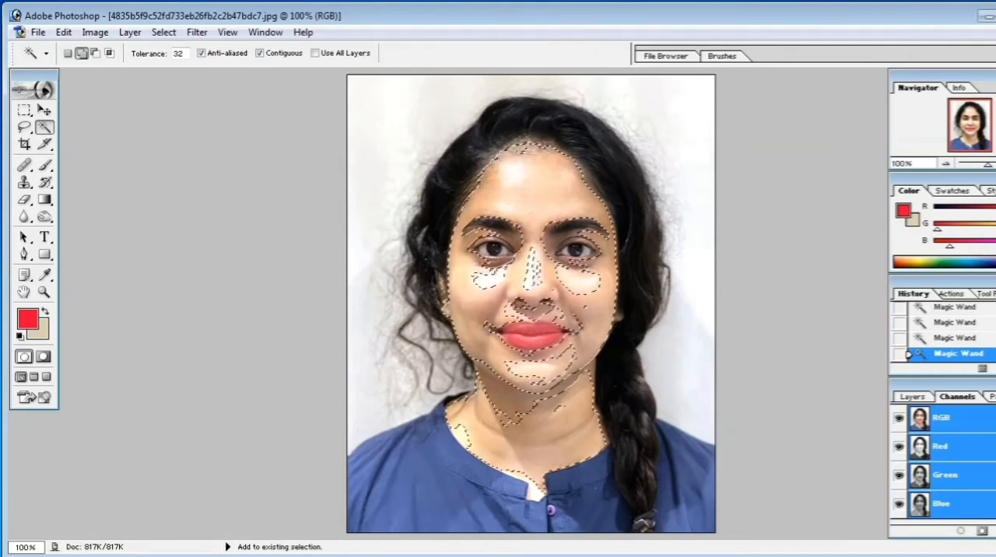
{"action": "left_click", "coordinate": [516, 403], "text": "shift"}
{"action": "left_click", "coordinate": [551, 374], "text": "shift"}
{"action": "left_click", "coordinate": [470, 438], "text": "shift"}
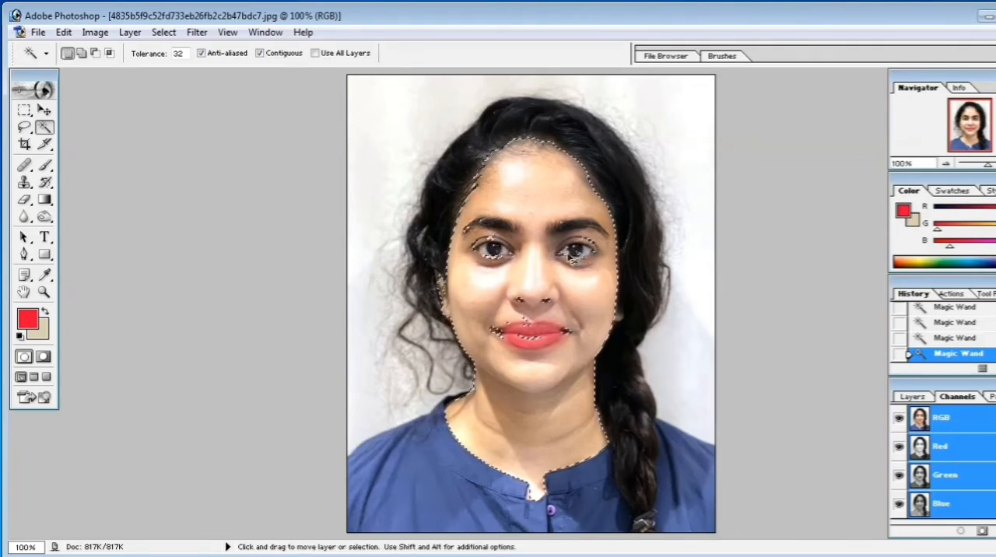
- Brighten the selected skin with an RGB Curves point at input 126, output 149, and deselect
{"action": "key", "text": "ctrl+m"}
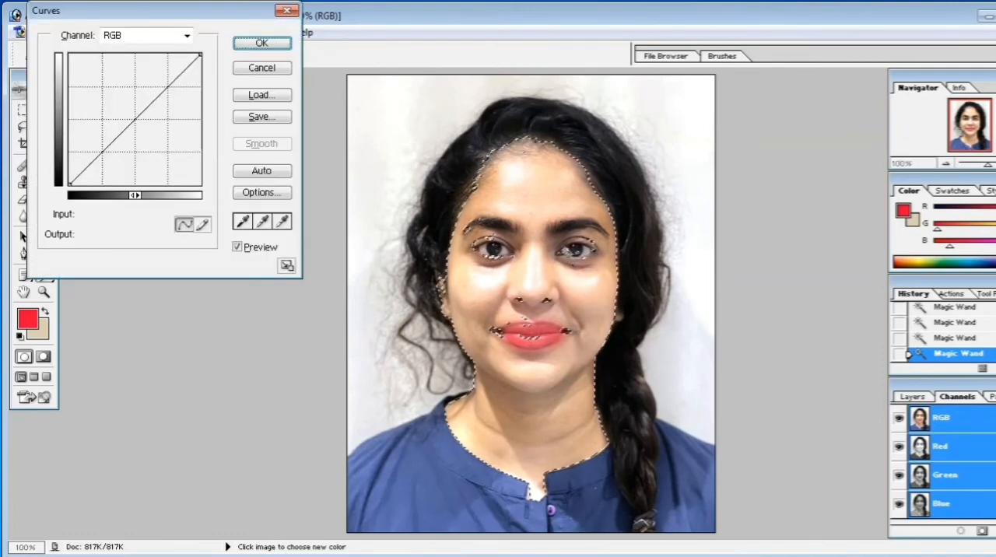
{"action": "left_click_drag", "start_coordinate": [140, 116], "coordinate": [134, 109]}
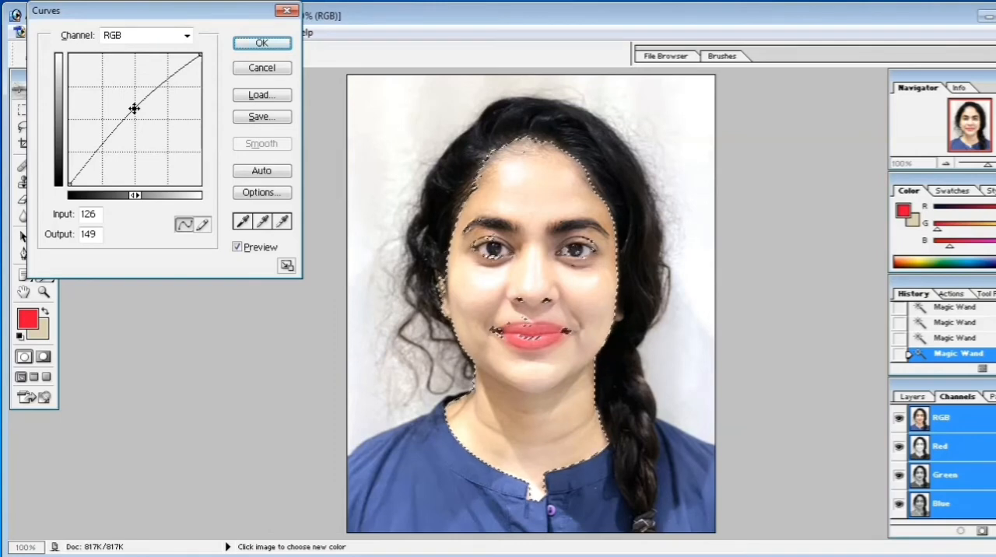
{"action": "key", "text": "Return"}
{"action": "key", "text": "ctrl+d"}
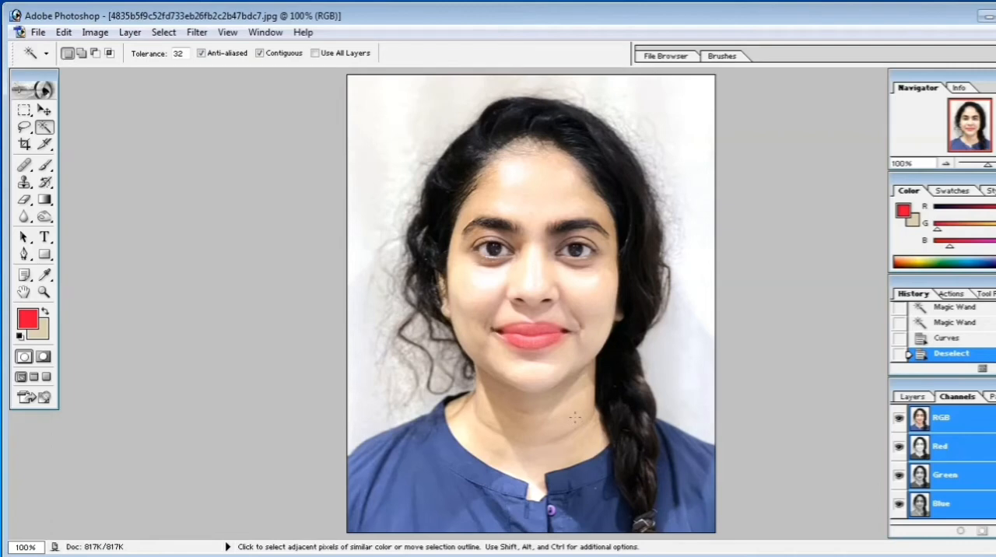
{"action": "key", "text": "ctrl+minus"}
{"action": "key", "text": "ctrl+minus"}
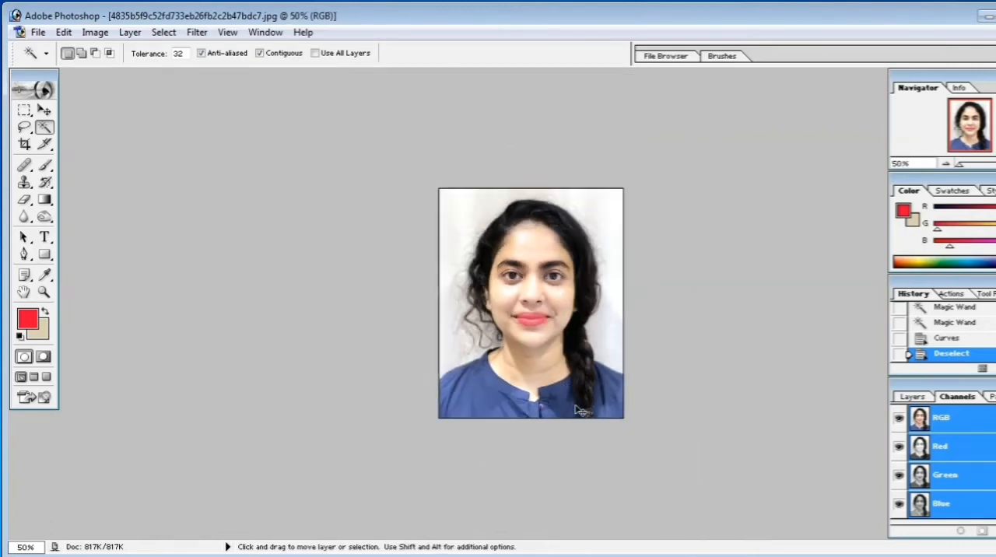
{"action": "key", "text": "ctrl+plus"}
{"action": "key", "text": "ctrl+plus"}
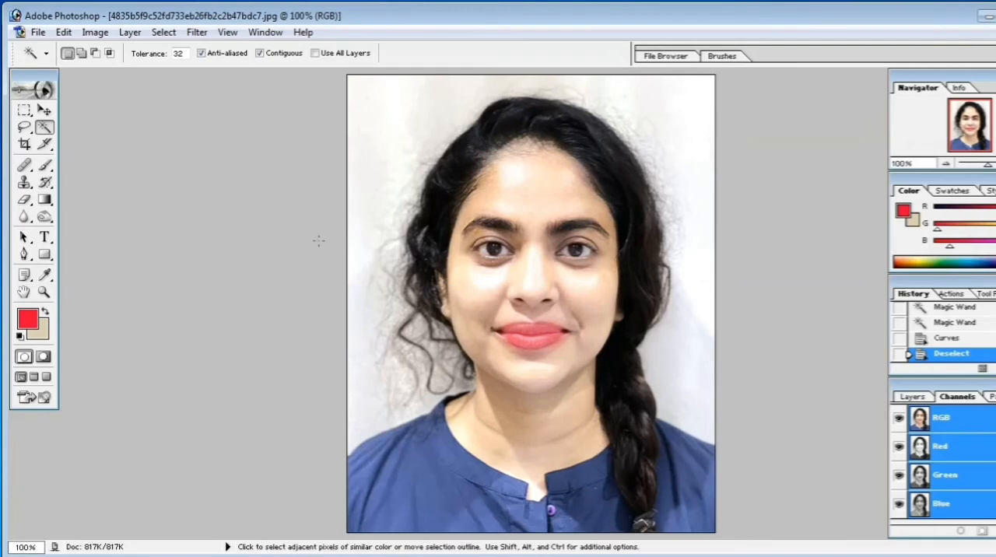
{"action": "key", "text": "ctrl+plus"}
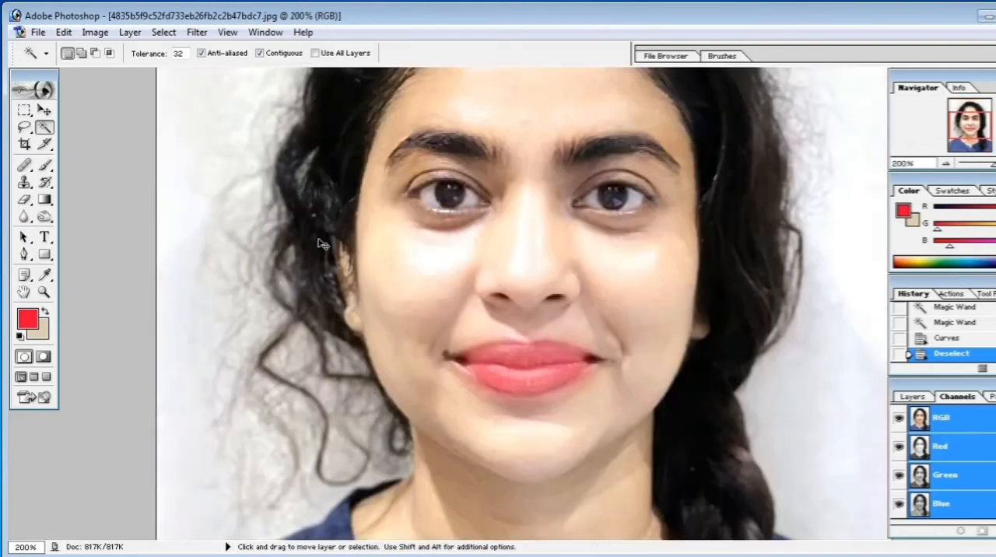
{"action": "key", "text": "ctrl+minus"}
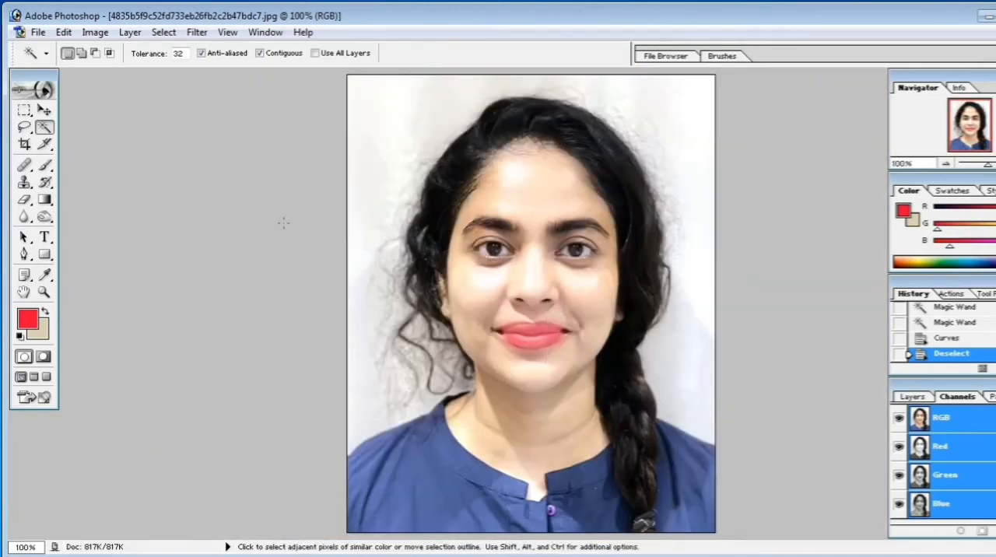
- Set the background colour to a light peach skin tone sampled from the forehead, FDD8C0
{"action": "left_click", "coordinate": [39, 334]}
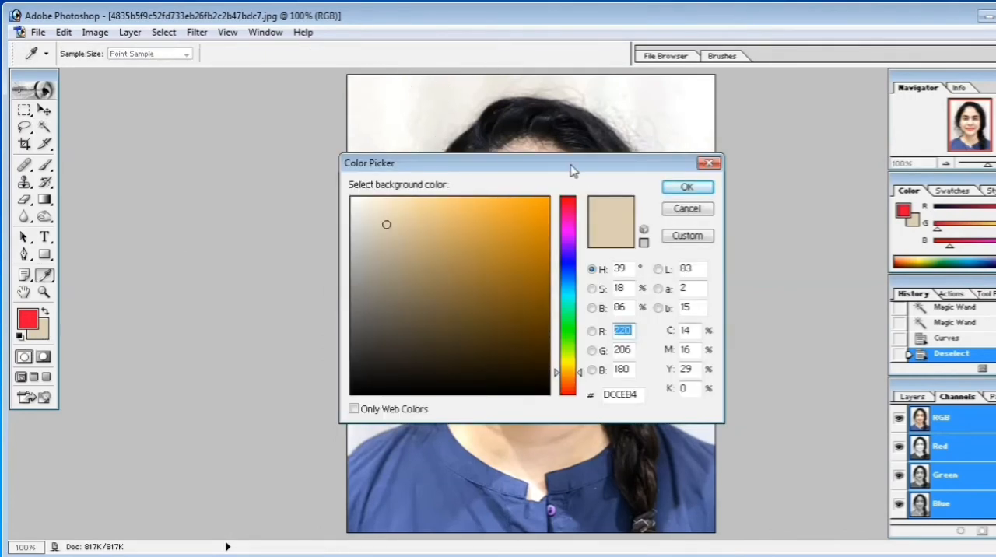
{"action": "left_click_drag", "start_coordinate": [568, 167], "coordinate": [547, 297]}
{"action": "left_click", "coordinate": [553, 195]}
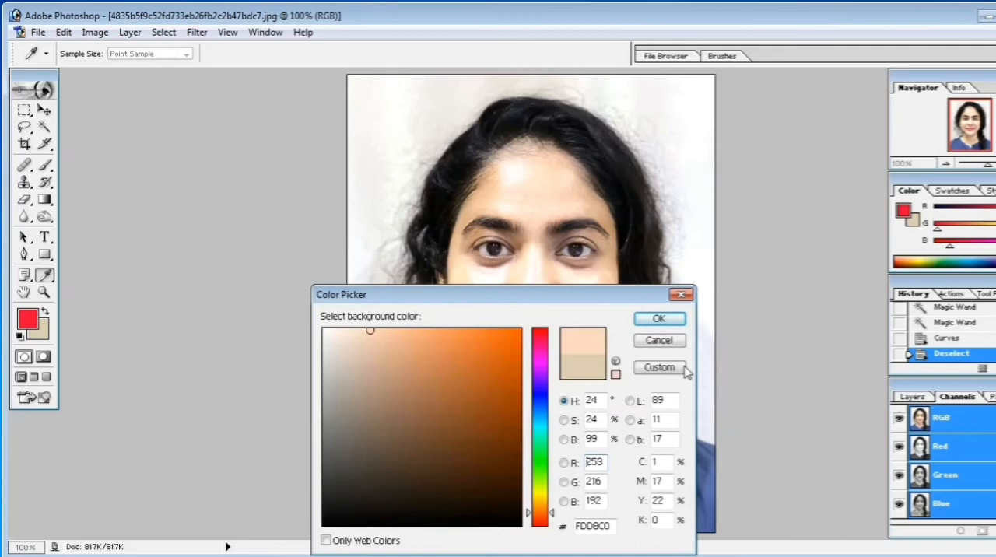
{"action": "left_click", "coordinate": [659, 321]}
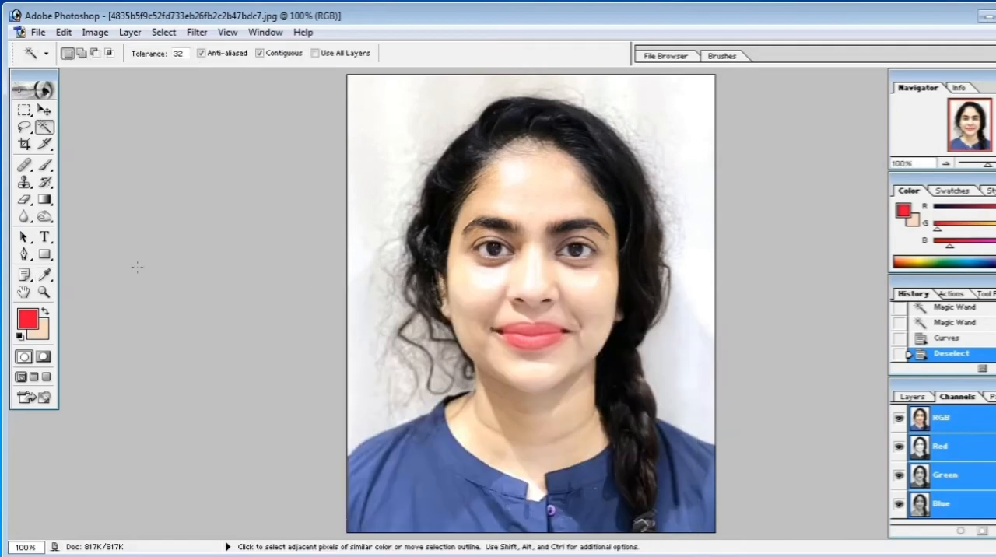
- Make the peach tone the foreground colour and paint both upper eyelids using the Brush tool at 30 px with 31% opacity and flow
{"action": "left_click", "coordinate": [45, 166]}
{"action": "left_click", "coordinate": [104, 166]}
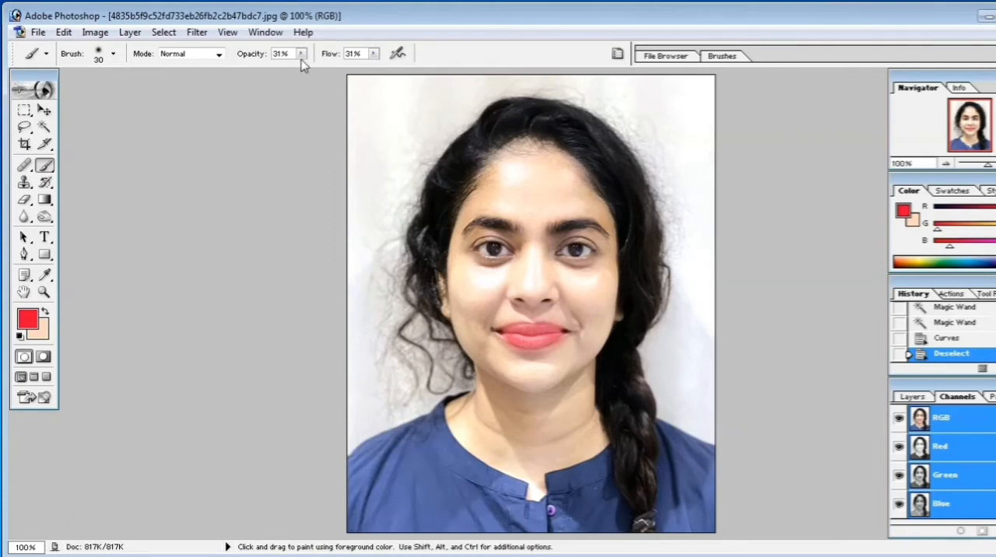
{"action": "key", "text": "ctrl"}
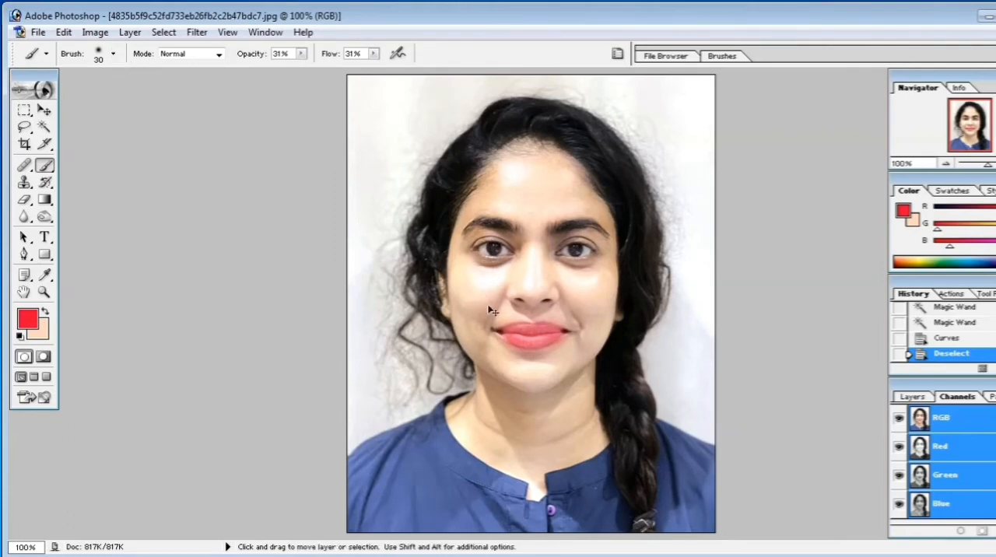
{"action": "key", "text": "ctrl+plus"}
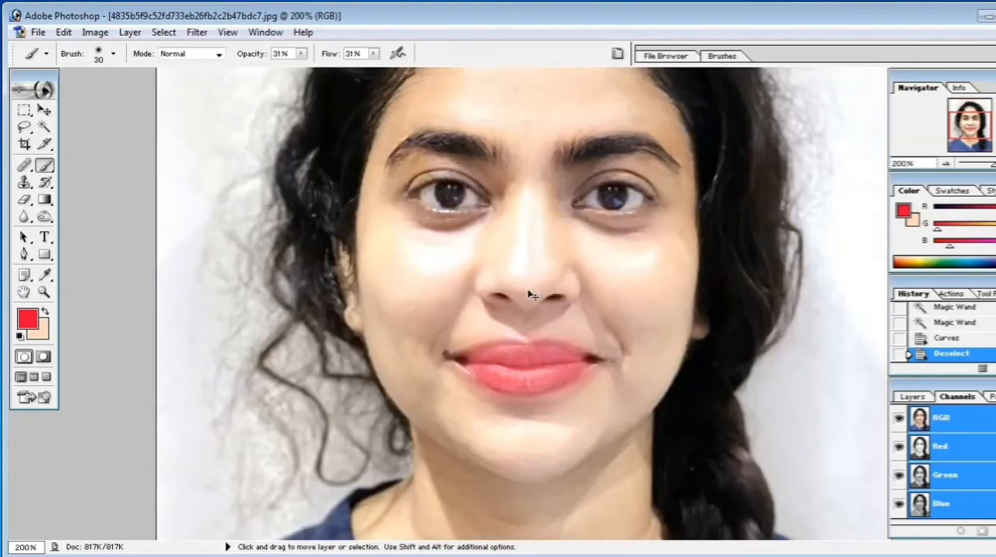
{"action": "left_click", "coordinate": [632, 165]}
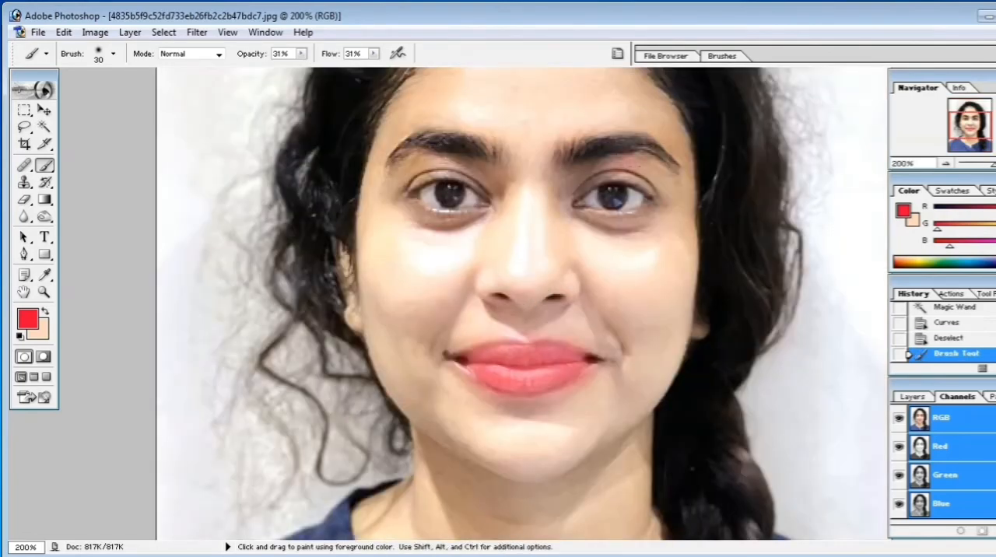
{"action": "key", "text": "ctrl+z"}
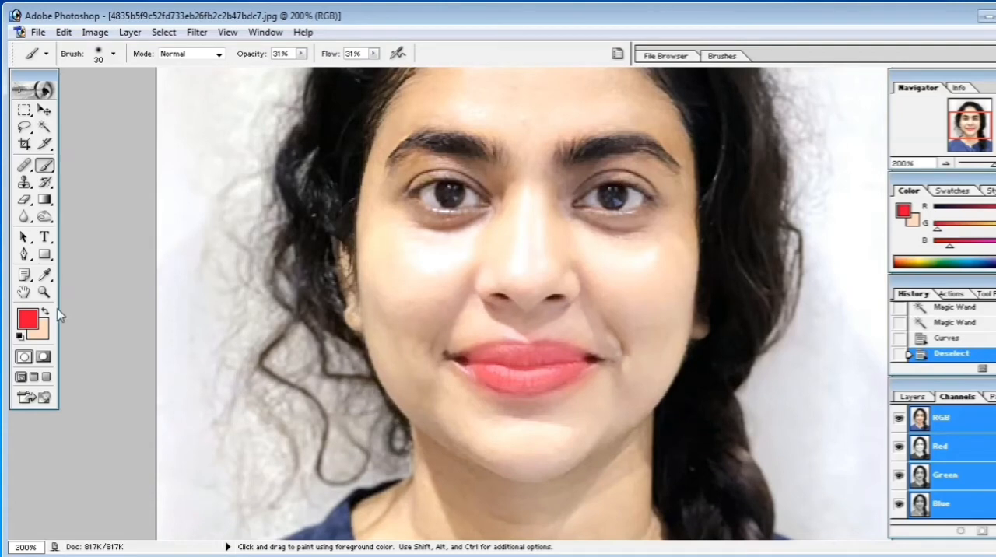
{"action": "left_click", "coordinate": [45, 311]}
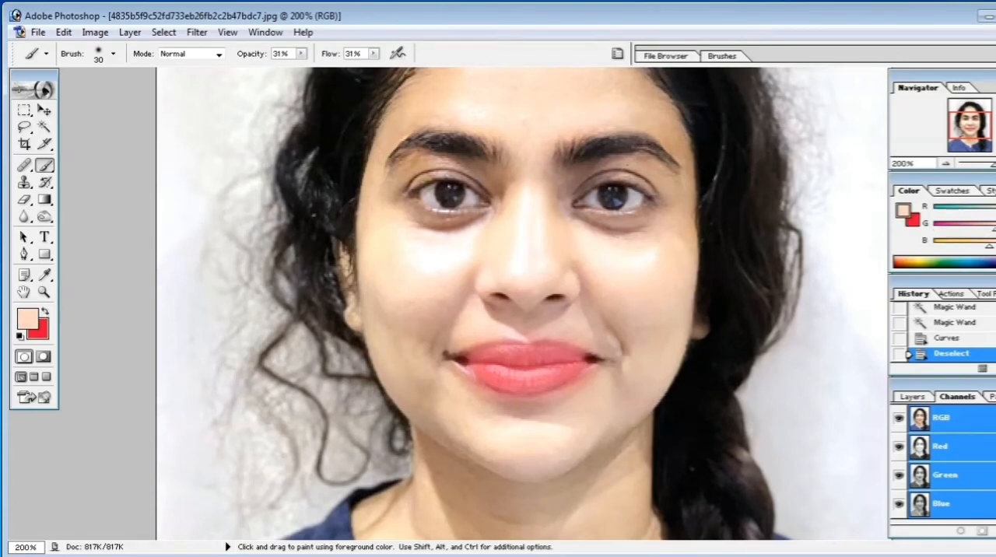
{"action": "left_click", "coordinate": [660, 178]}
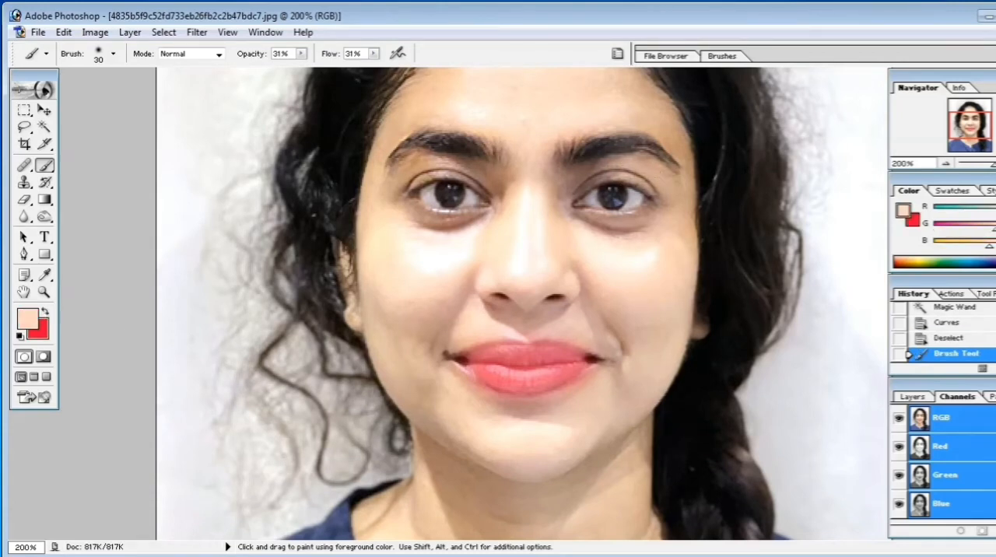
{"action": "left_click", "coordinate": [594, 166]}
{"action": "mouse_move", "coordinate": [486, 173]}
{"action": "left_mouse_down"}
{"action": "mouse_move", "coordinate": [448, 159]}
{"action": "mouse_move", "coordinate": [410, 167]}
{"action": "left_mouse_up"}
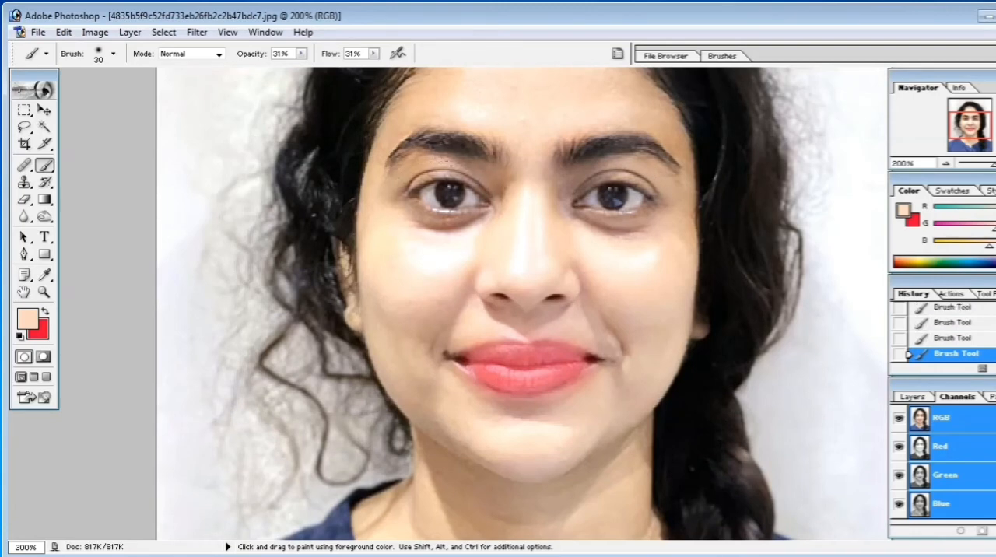
- Examine the retouched face and eyelids at several zoom levels
{"action": "key", "text": "ctrl+minus"}
{"action": "key", "text": "ctrl+minus"}
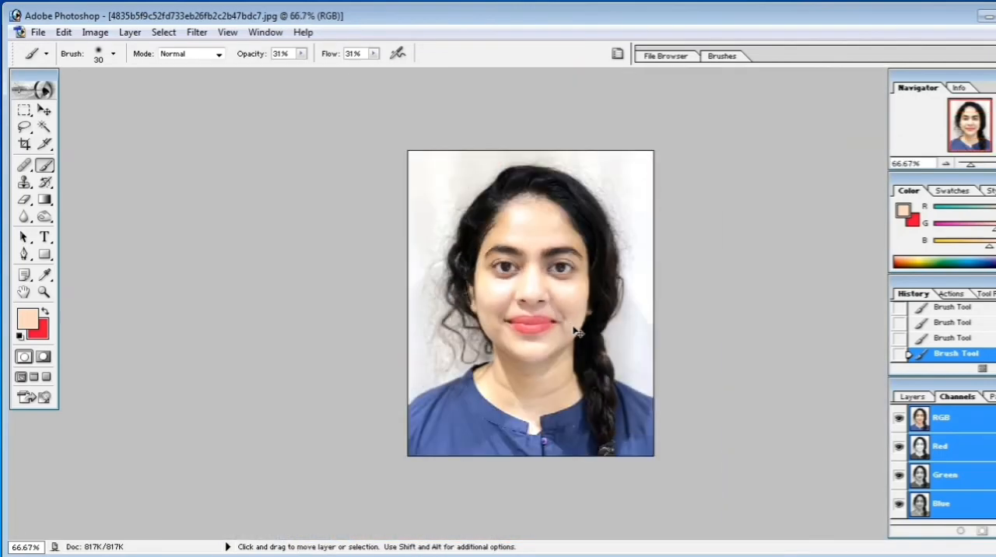
{"action": "key", "text": "ctrl+minus"}
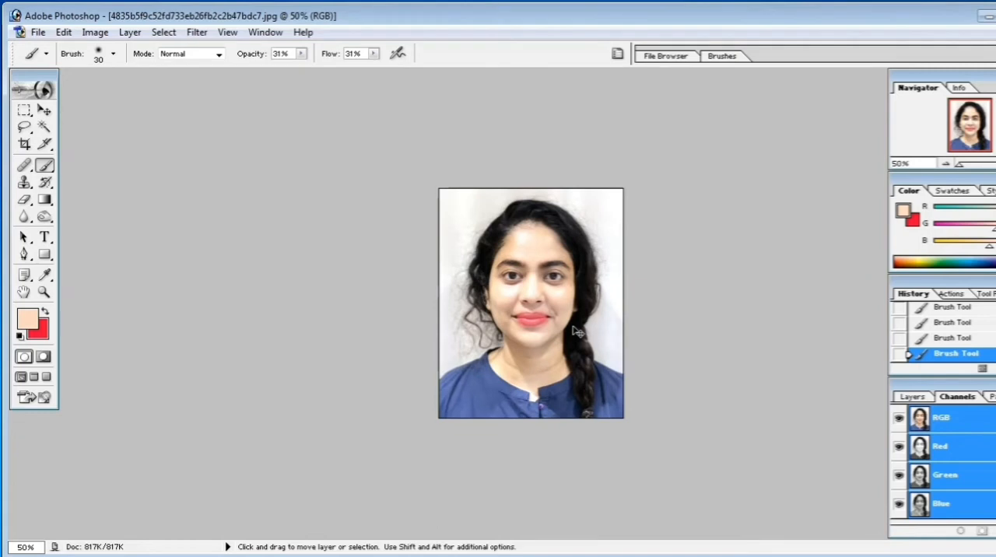
{"action": "key", "text": "ctrl+minus"}
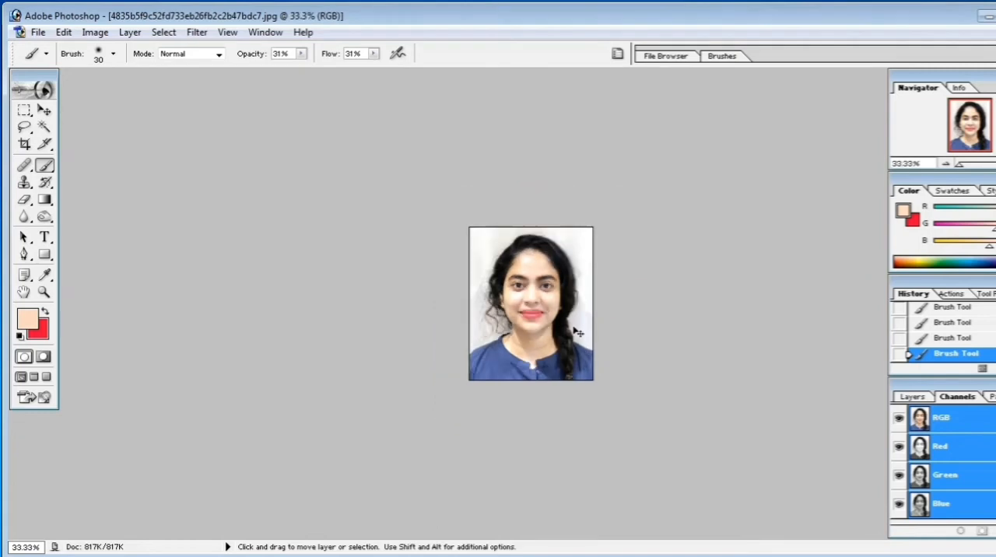
{"action": "key", "text": "ctrl+plus"}
{"action": "key", "text": "ctrl+plus"}
{"action": "key", "text": "ctrl+minus"}
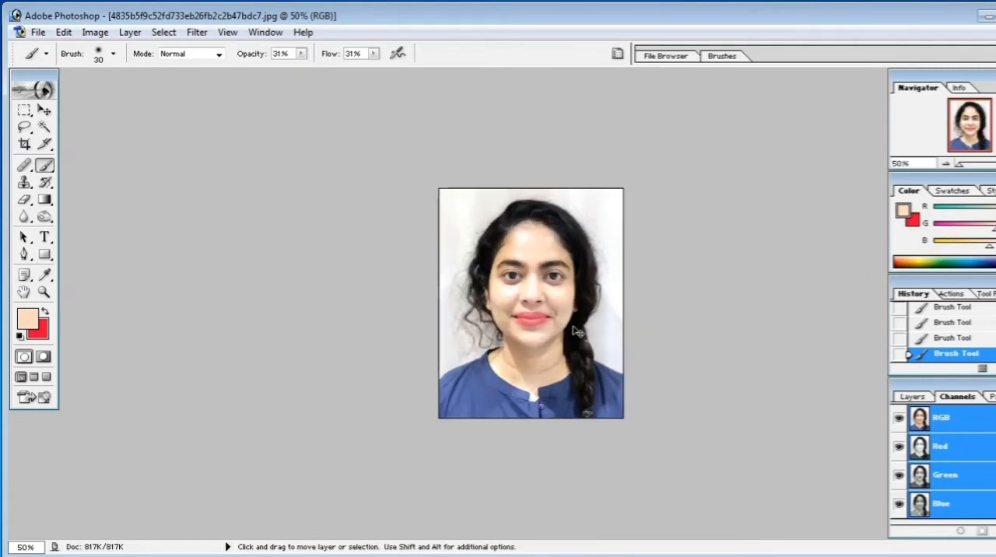
{"action": "key", "text": "ctrl+plus"}
{"action": "key", "text": "ctrl+plus"}
{"action": "key", "text": "ctrl+minus"}
{"action": "key", "text": "ctrl+minus"}
{"action": "key", "text": "ctrl+plus"}
{"action": "key", "text": "ctrl+plus"}
{"action": "key", "text": "ctrl+plus"}
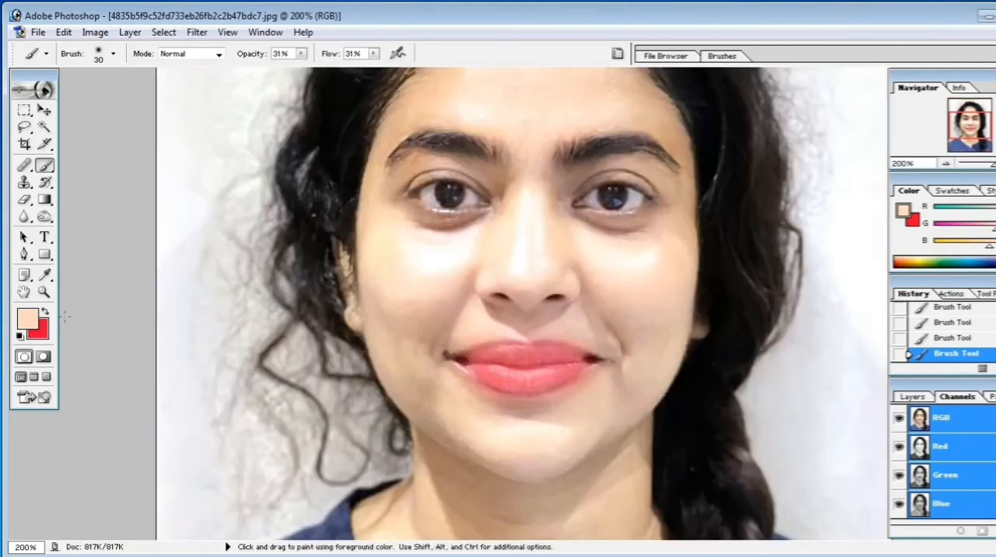
- Swap the foreground colour back to red and touch up the lips with the 30 px brush
{"action": "left_click", "coordinate": [45, 311]}
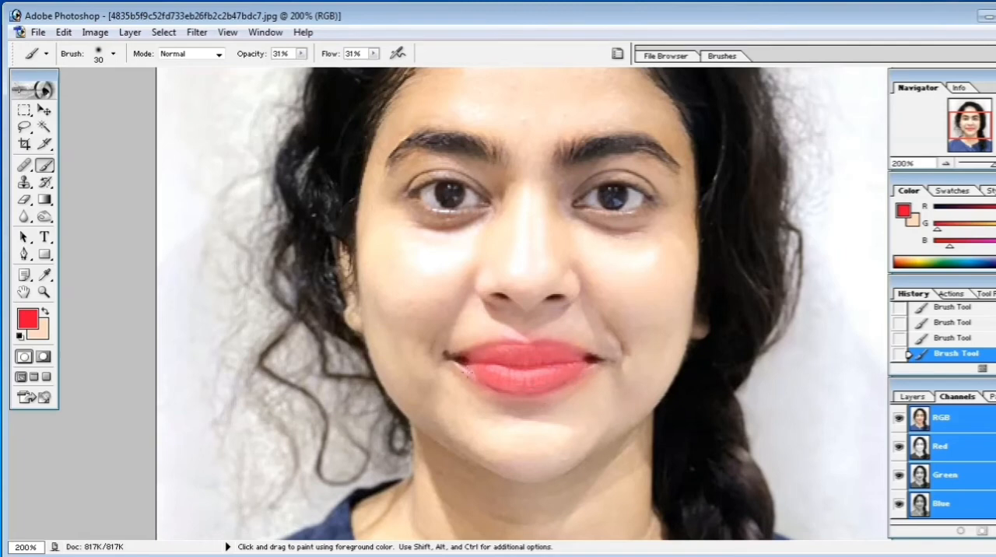
{"action": "key", "text": "ctrl+minus"}
{"action": "key", "text": "ctrl+minus"}
{"action": "key", "text": "ctrl+minus"}
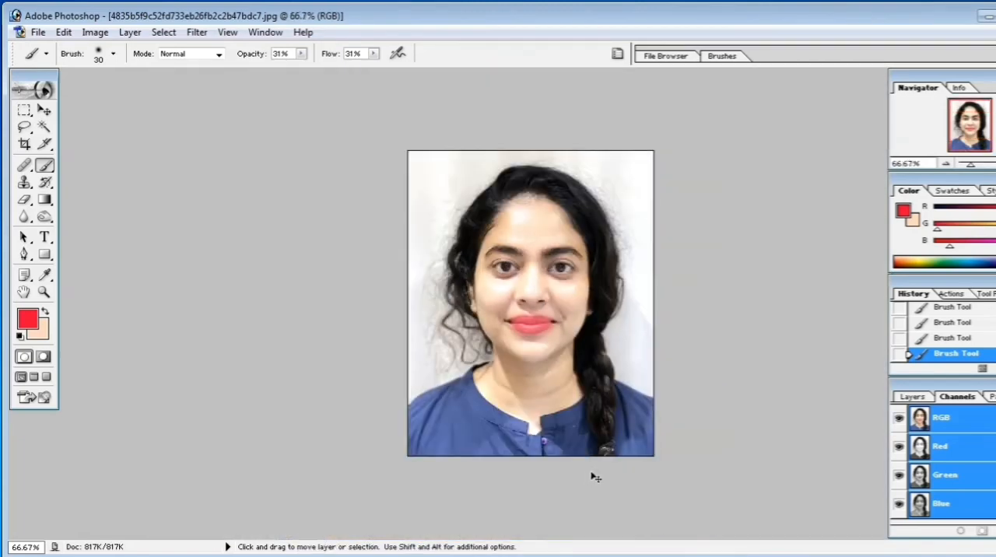
- Select the whole canvas and save the retouched portrait to the Desktop as the JPEG EEEE.jpg, replacing the existing file
{"action": "key", "text": "ctrl+minus"}
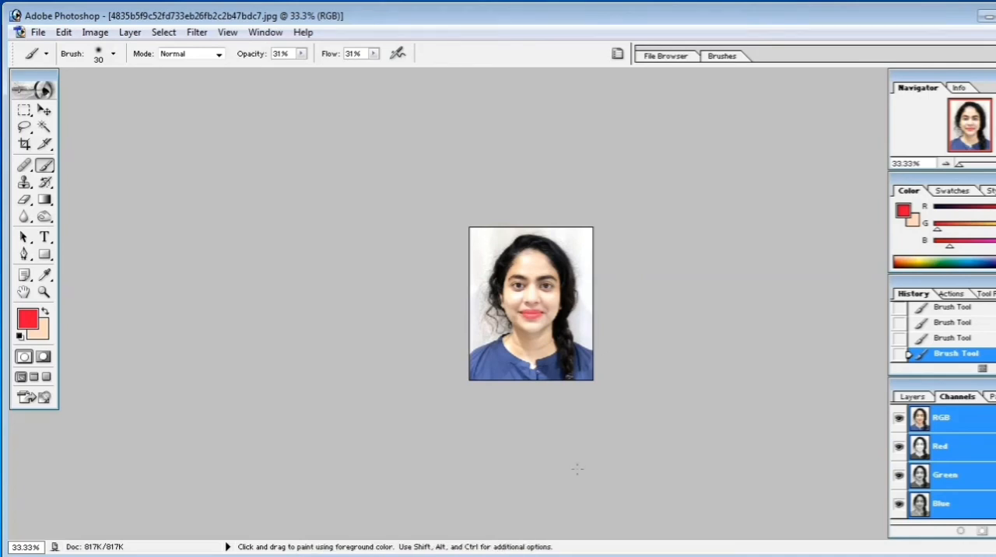
{"action": "key", "text": "ctrl+a"}
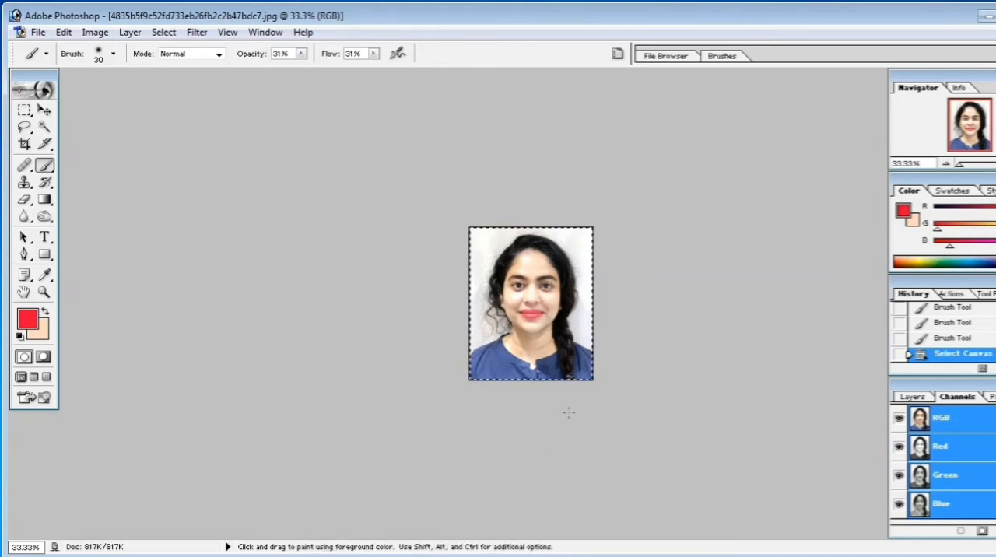
{"action": "left_click", "coordinate": [38, 34]}
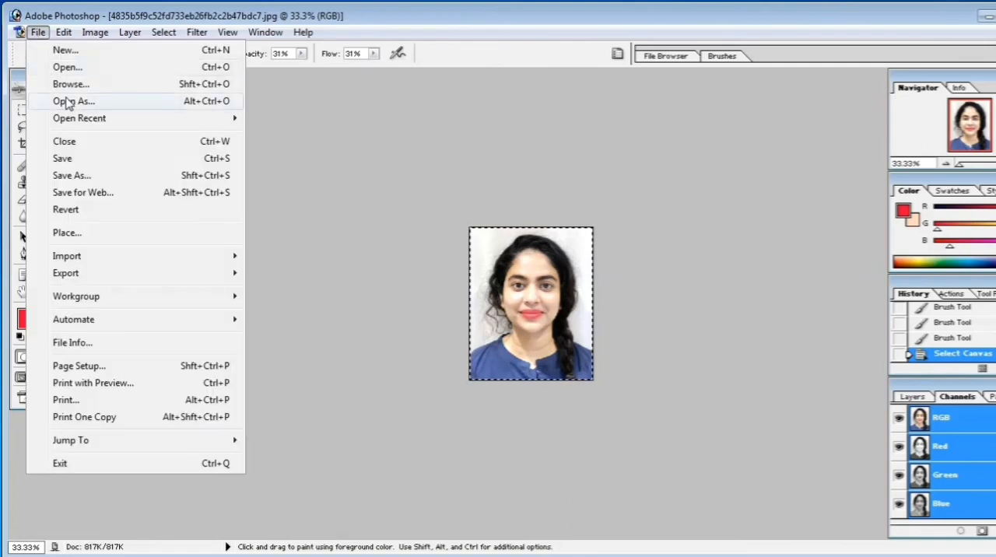
{"action": "left_click", "coordinate": [87, 177]}
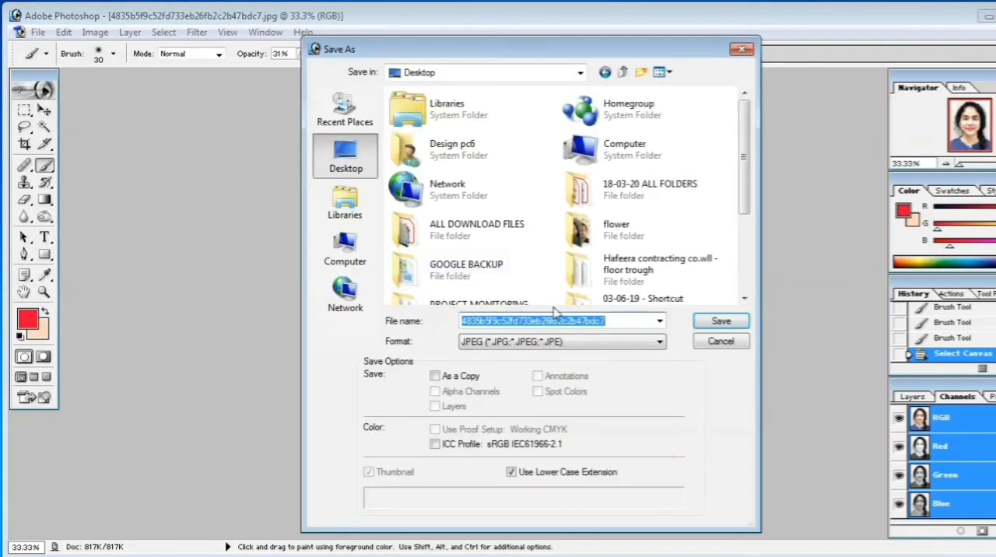
{"action": "left_click", "coordinate": [628, 320]}
{"action": "double_click", "coordinate": [628, 321]}
{"action": "type", "text": "EEE"}
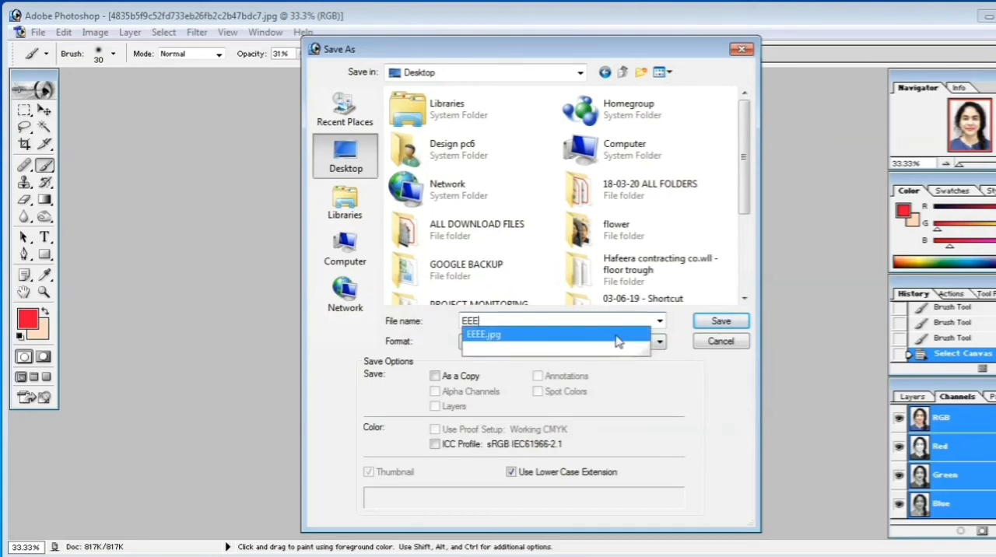
{"action": "left_click", "coordinate": [622, 336]}
{"action": "left_click", "coordinate": [704, 325]}
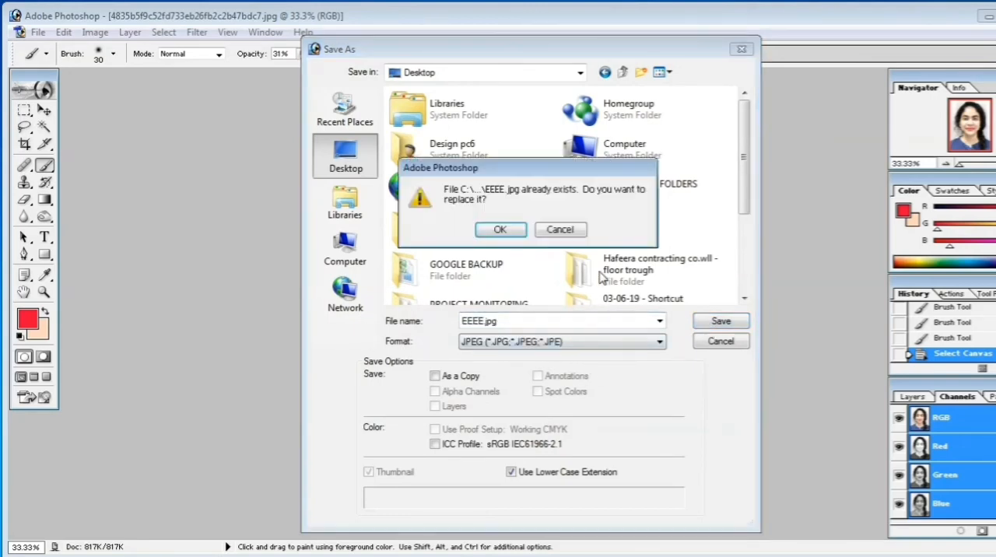
{"action": "left_click", "coordinate": [498, 232]}
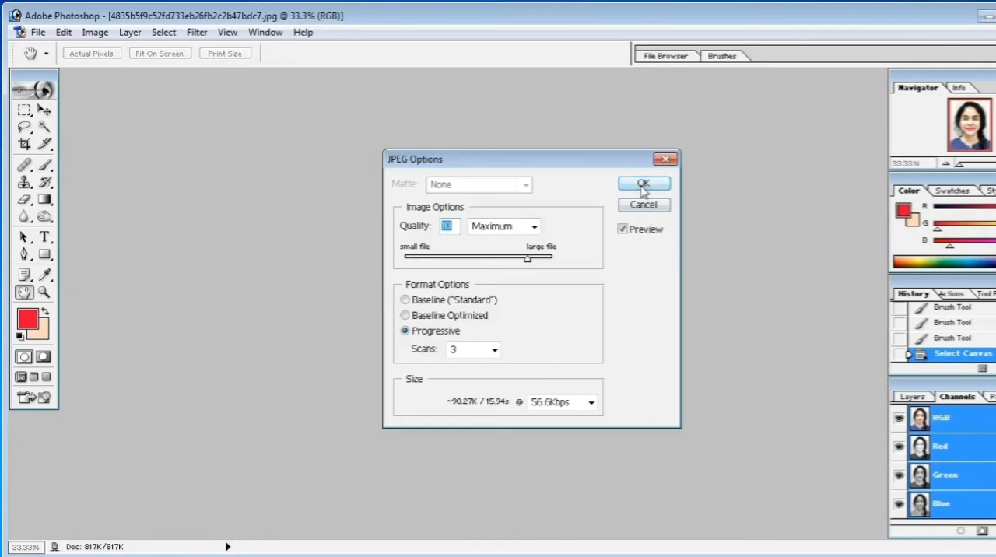
- Finish the JPEG save with Maximum image quality and deselect the canvas
{"action": "left_click", "coordinate": [534, 227]}
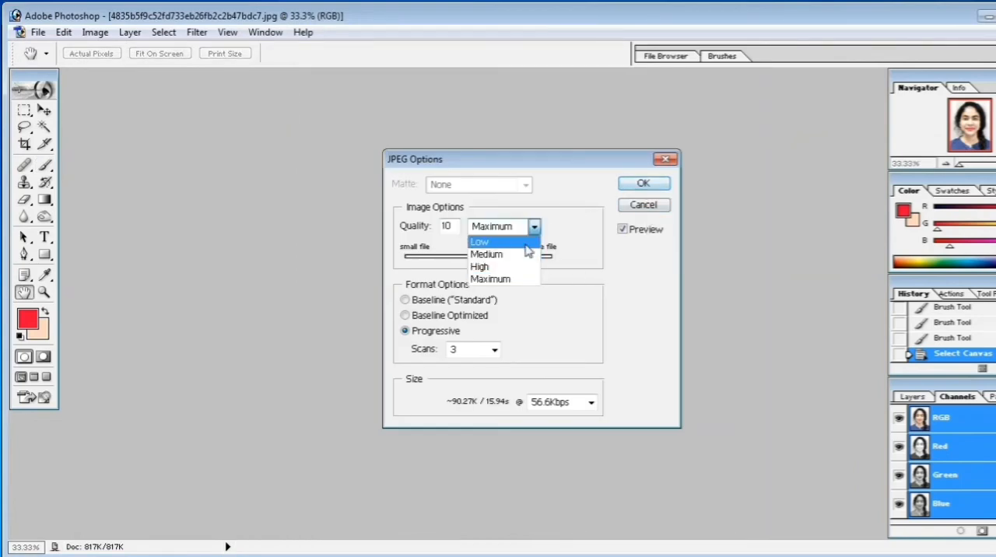
{"action": "left_click", "coordinate": [476, 281]}
{"action": "left_click", "coordinate": [642, 184]}
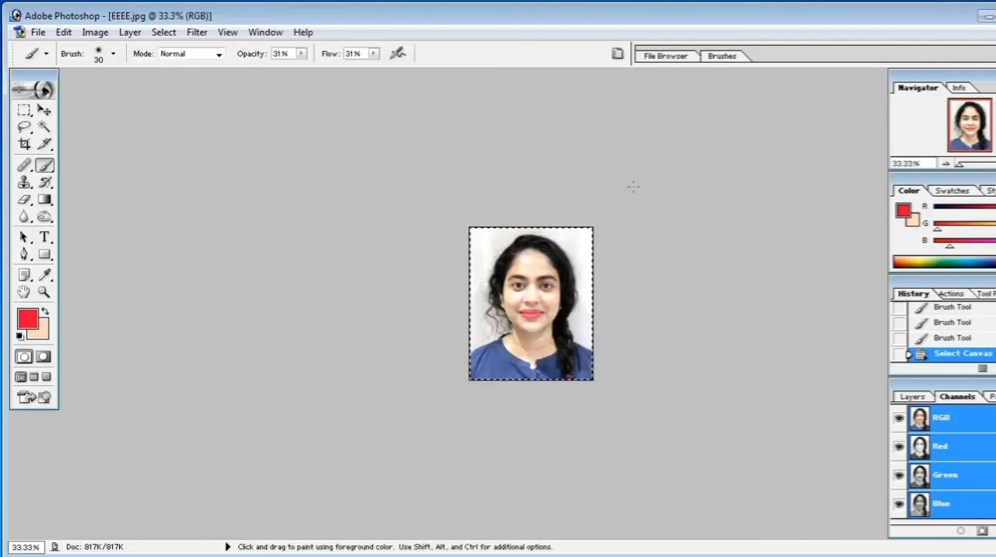
{"action": "key", "text": "ctrl"}
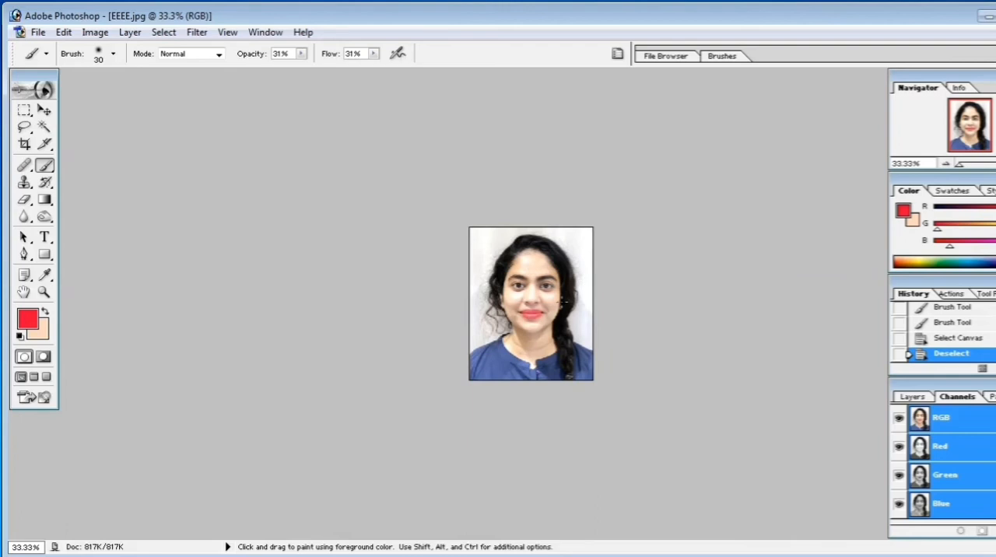
- Create a white A4 document at 300 pixels/inch in RGB Color and place its window beside the portrait's window
{"action": "left_click", "coordinate": [44, 110]}
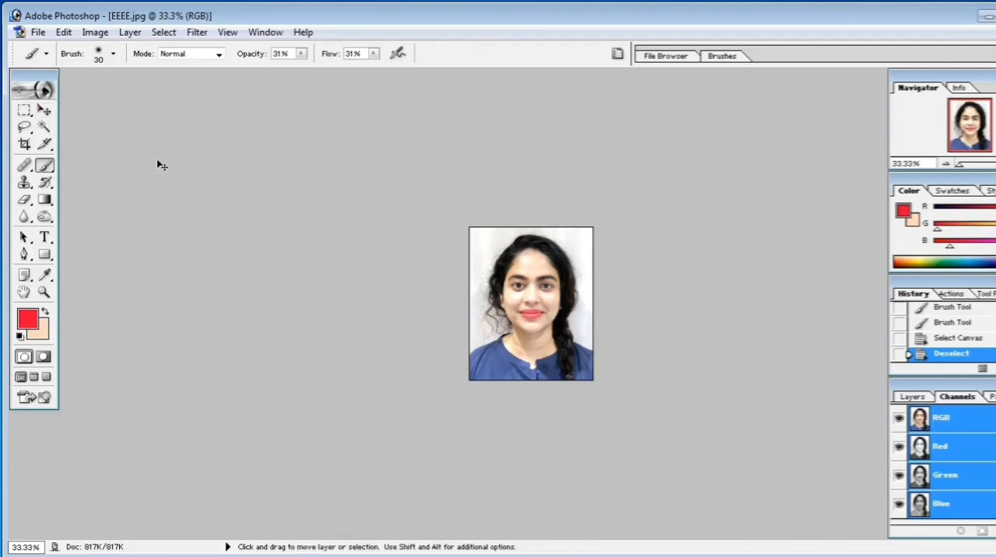
{"action": "key", "text": "ctrl+n"}
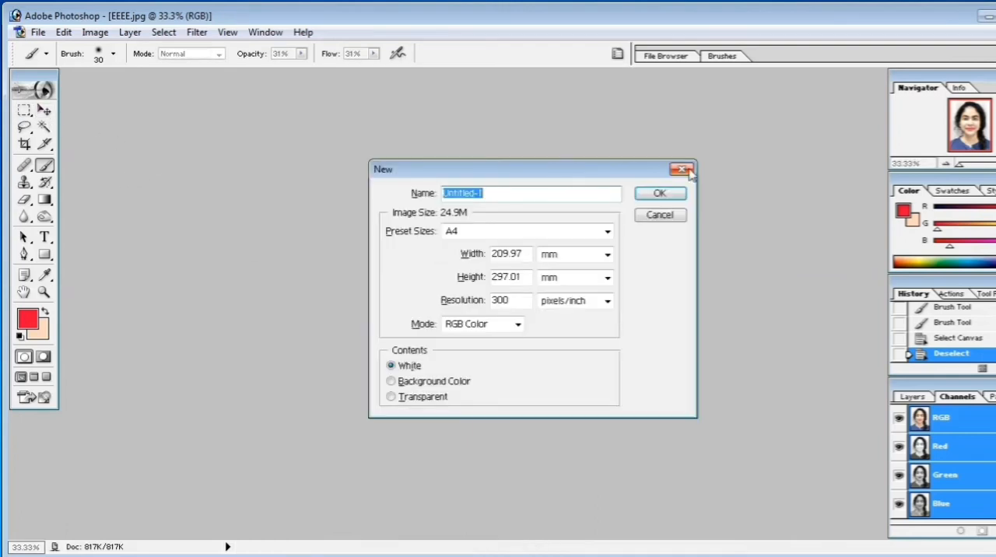
{"action": "left_click", "coordinate": [660, 194]}
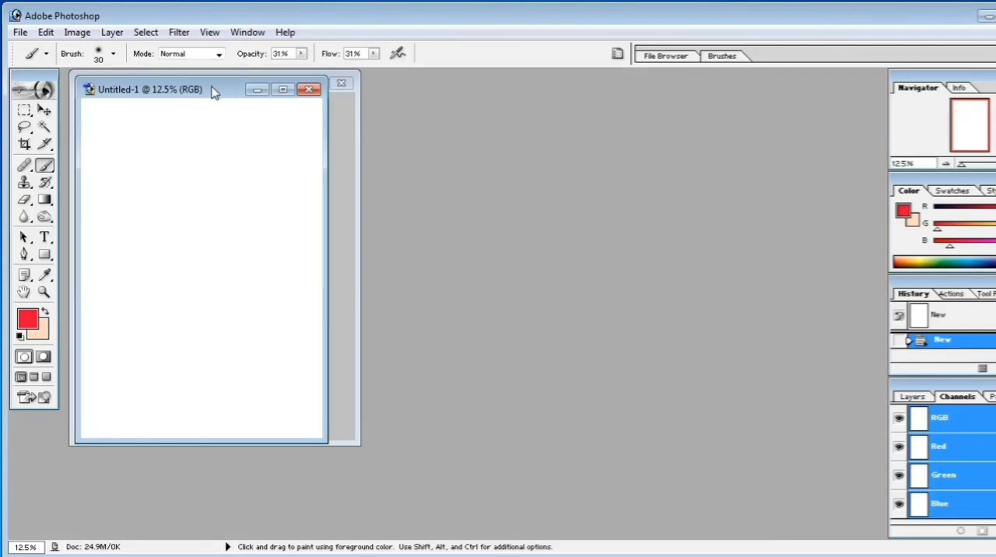
{"action": "left_click_drag", "start_coordinate": [214, 91], "coordinate": [619, 105]}
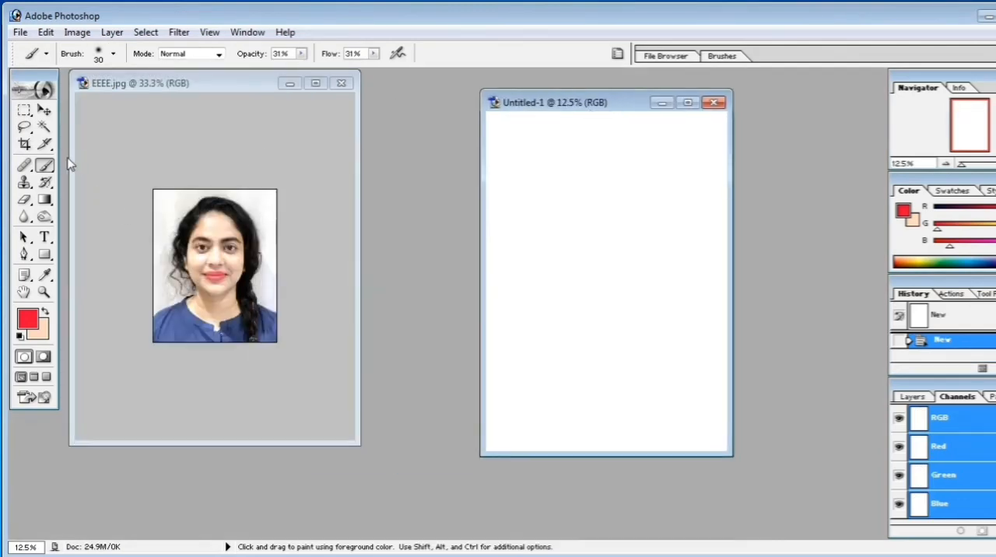
- Copy the portrait into the blank A4 document with the Move tool, maximize that document, and place the photo in the page's top-left corner
{"action": "left_click", "coordinate": [44, 110]}
{"action": "left_click", "coordinate": [225, 264]}
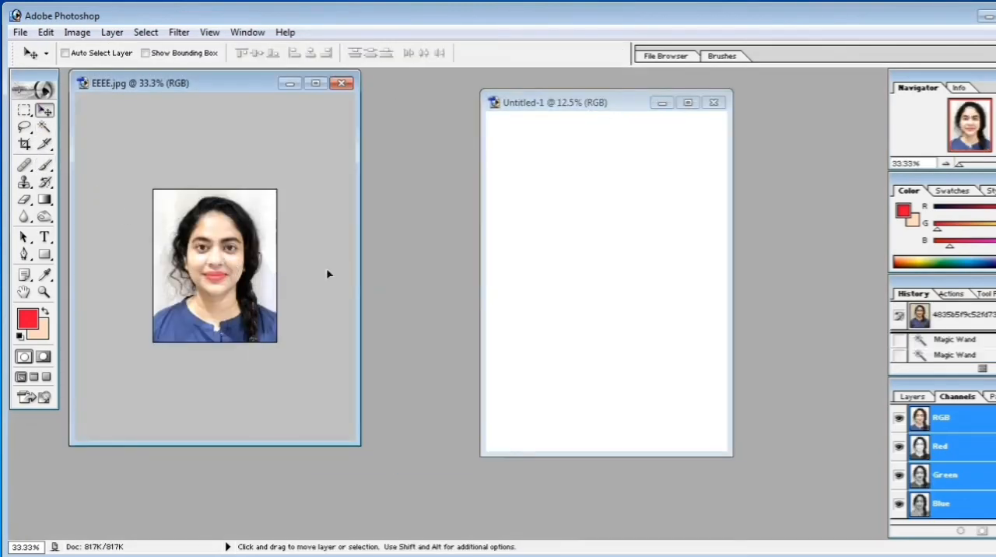
{"action": "left_click_drag", "start_coordinate": [327, 274], "coordinate": [585, 201]}
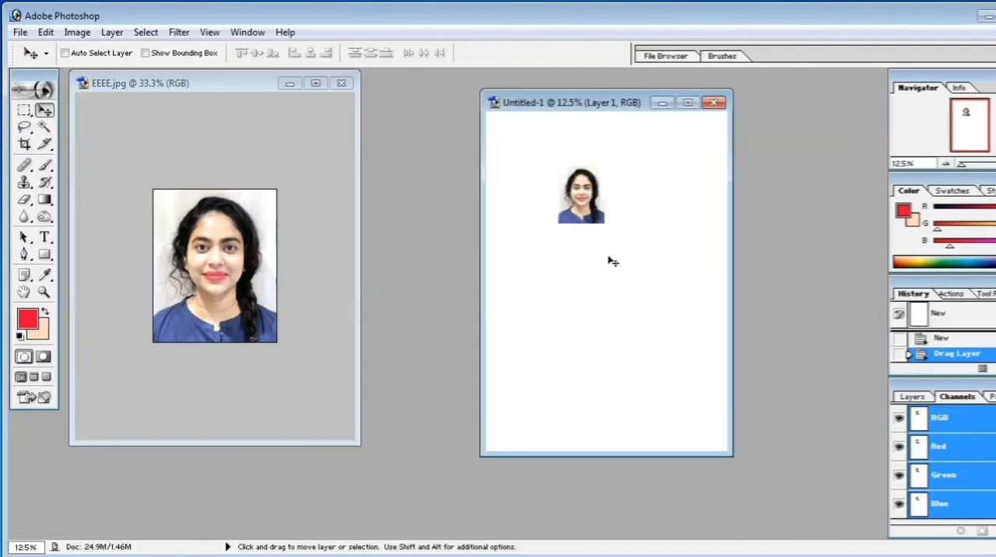
{"action": "left_click", "coordinate": [692, 103]}
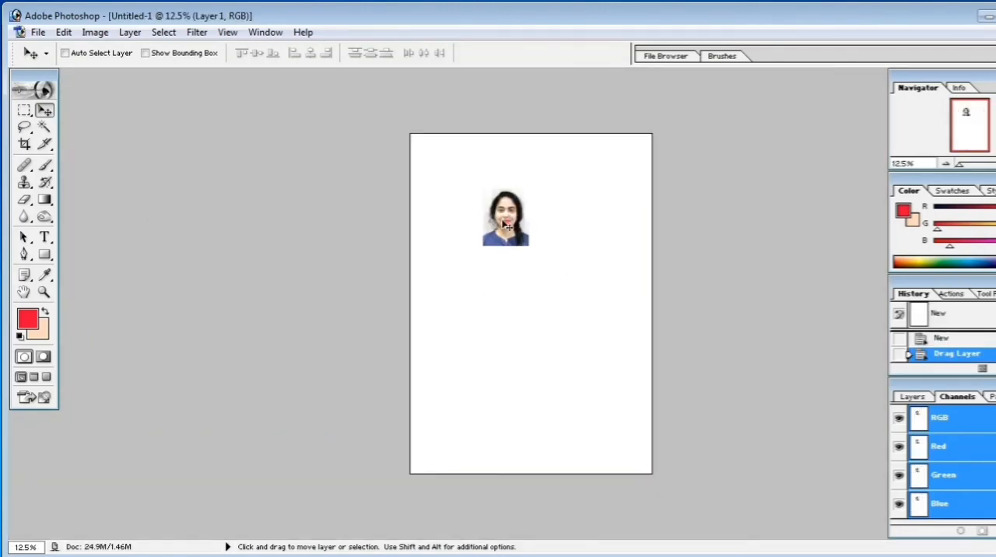
{"action": "left_click_drag", "start_coordinate": [506, 224], "coordinate": [454, 189]}
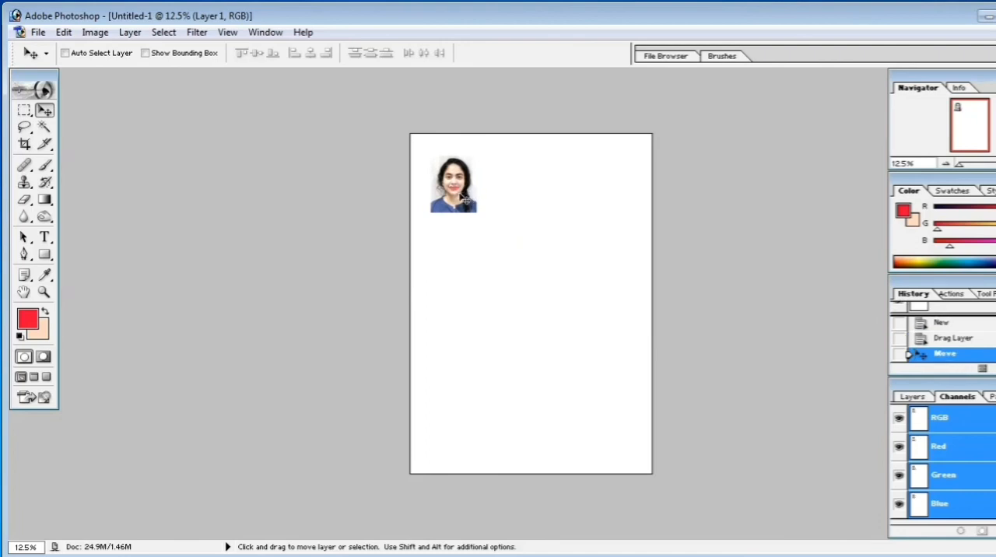
{"action": "left_click_drag", "start_coordinate": [454, 197], "coordinate": [442, 184]}
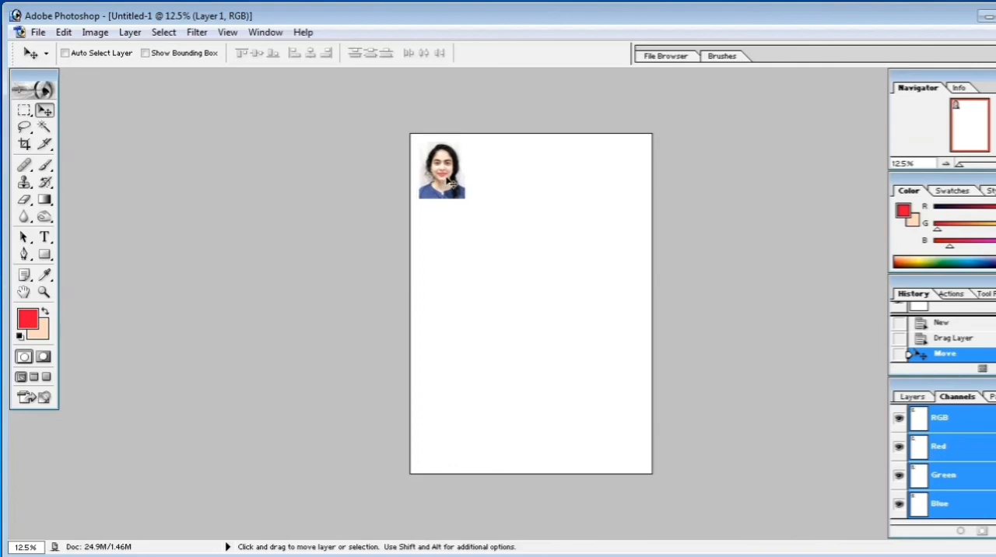
- Duplicate the portrait into two rows of four across the top of the A4 page, merging copied layers down to repeat them
{"action": "left_click_drag", "start_coordinate": [447, 184], "coordinate": [546, 178]}
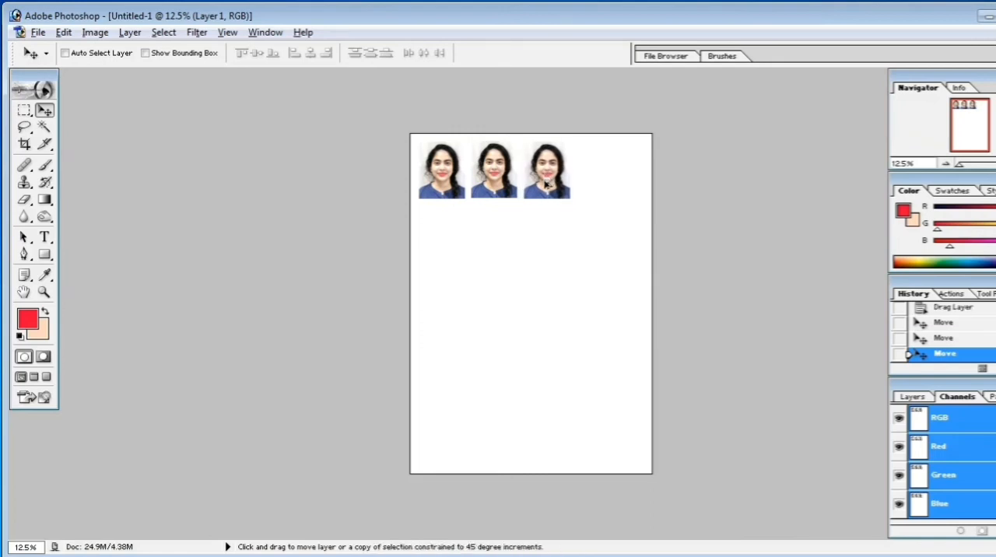
{"action": "left_click_drag", "start_coordinate": [545, 184], "coordinate": [597, 188]}
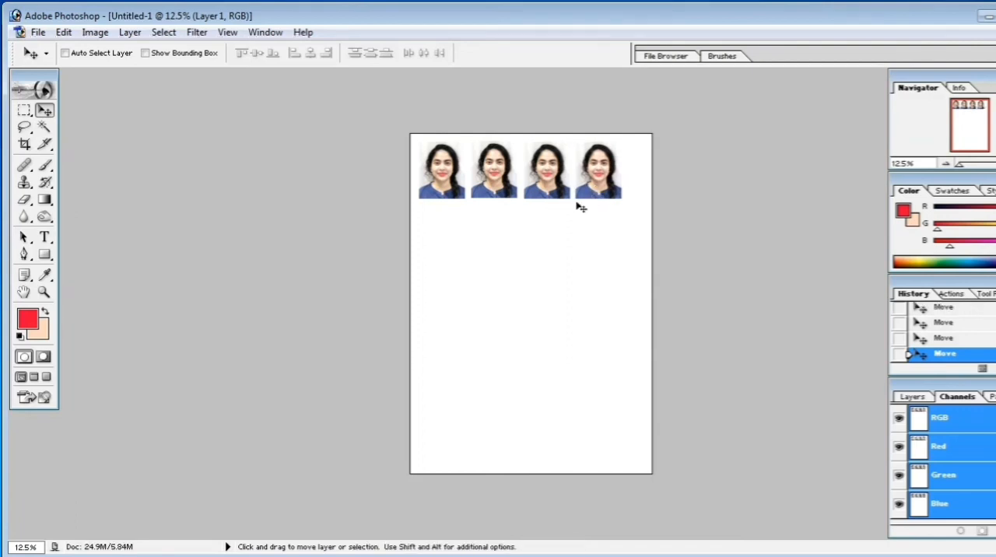
{"action": "key", "text": "ctrl+e"}
{"action": "left_click_drag", "start_coordinate": [528, 174], "coordinate": [544, 244]}
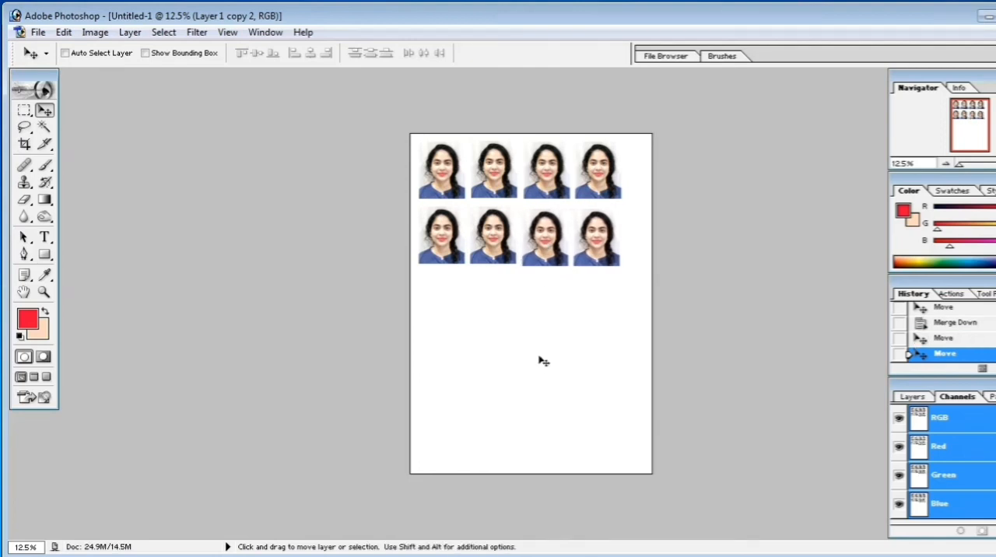
- Inspect the two rows of portraits up close, preview the sheet's print layout, and close the preview without printing
{"action": "key", "text": "ctrl+plus"}
{"action": "key", "text": "ctrl+plus"}
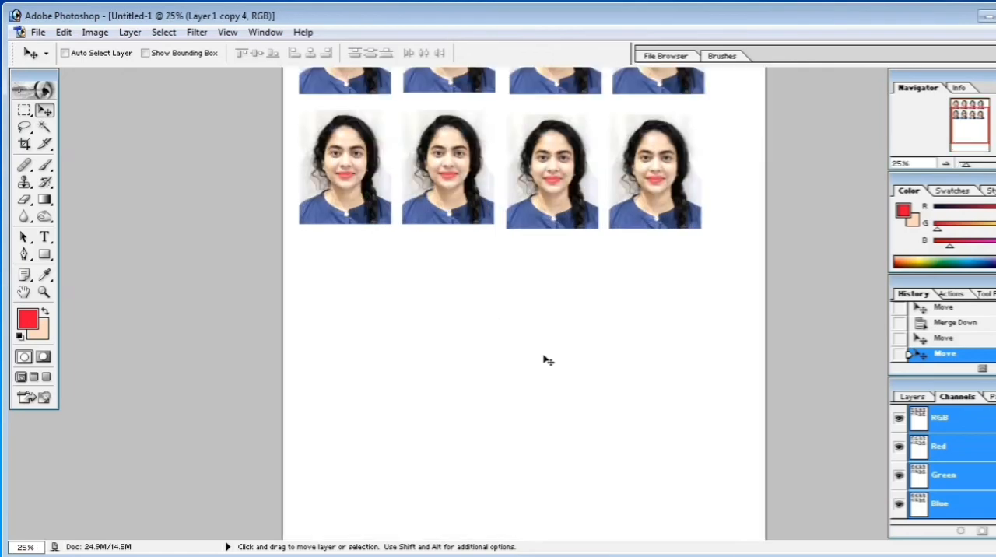
{"action": "scroll", "coordinate": [552, 343], "scroll_direction": "up", "scroll_amount": 3}
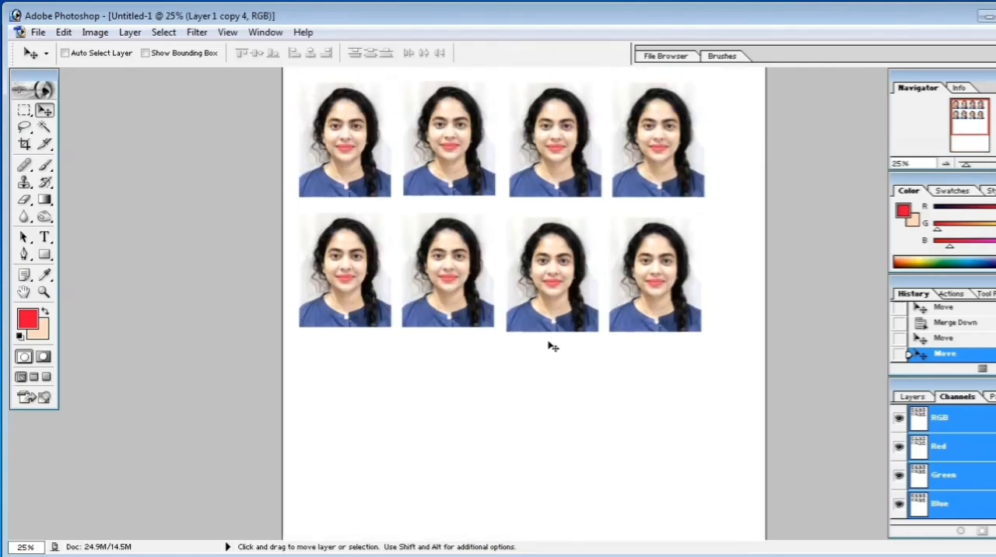
{"action": "key", "text": "ctrl+plus"}
{"action": "scroll", "coordinate": [552, 344], "scroll_direction": "up", "scroll_amount": 2}
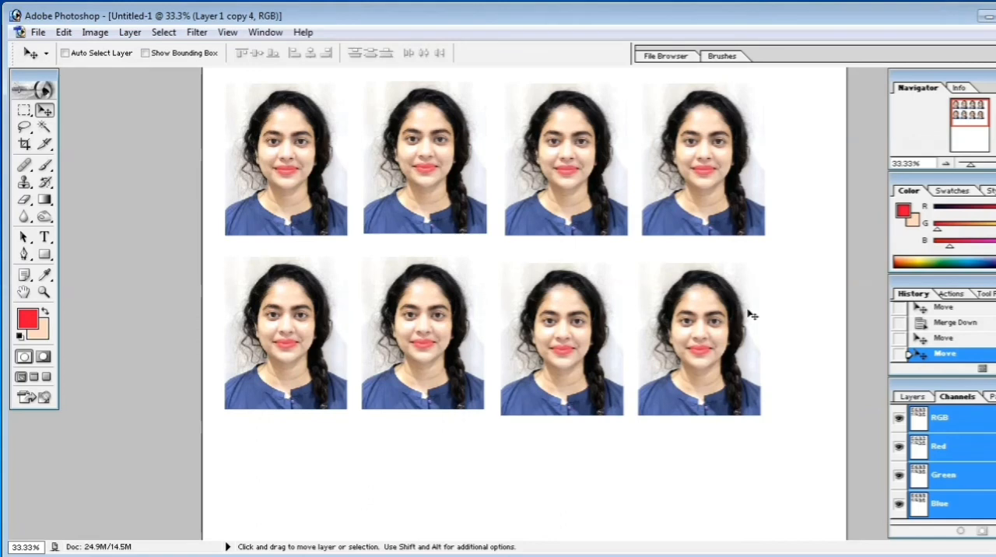
{"action": "key", "text": "ctrl+p"}
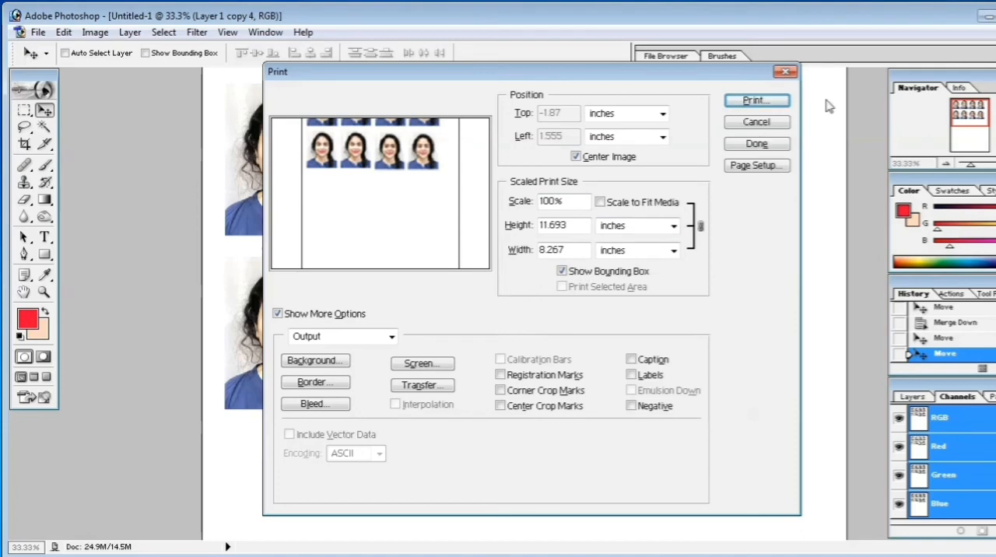
{"action": "left_click", "coordinate": [766, 124]}
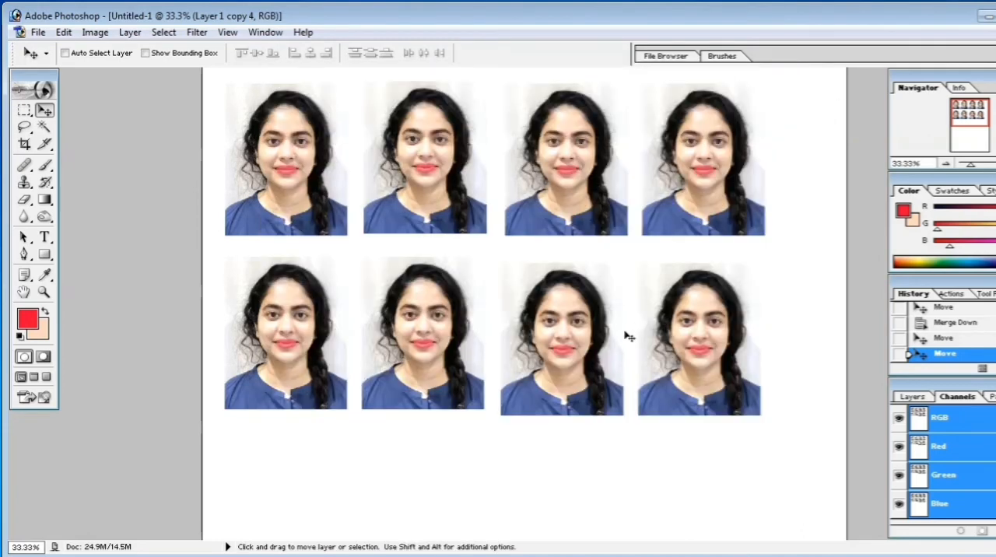
- Examine the arrangement of the portraits on the whole A4 sheet at several zoom levels
{"action": "key", "text": "ctrl+minus"}
{"action": "key", "text": "ctrl+minus"}
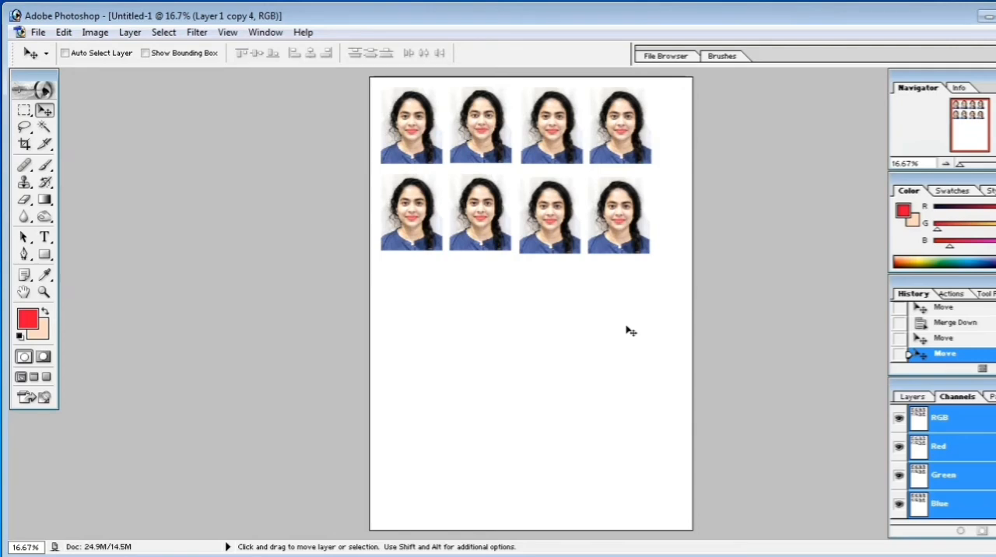
{"action": "key", "text": "ctrl+minus"}
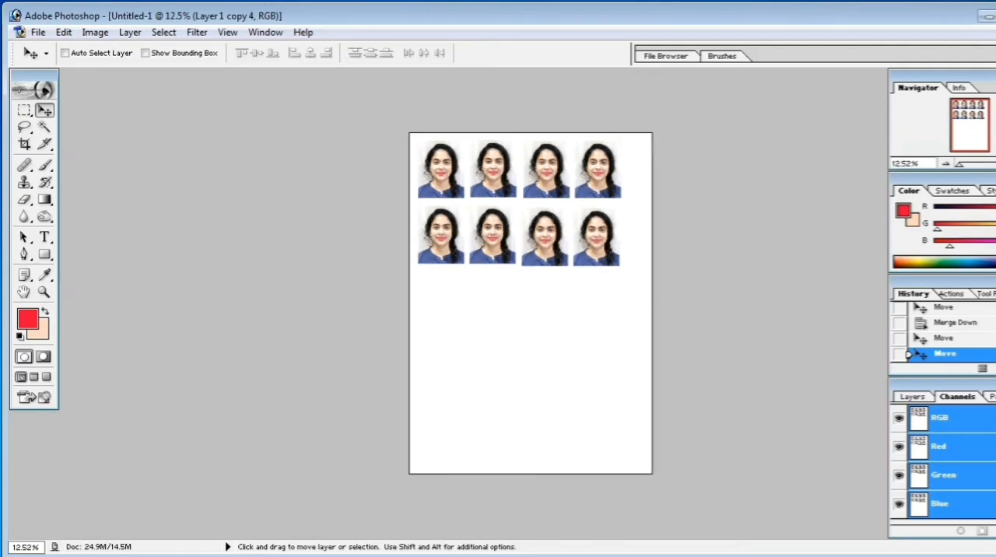
{"action": "scroll", "coordinate": [531, 304], "scroll_direction": "down", "scroll_amount": 1}
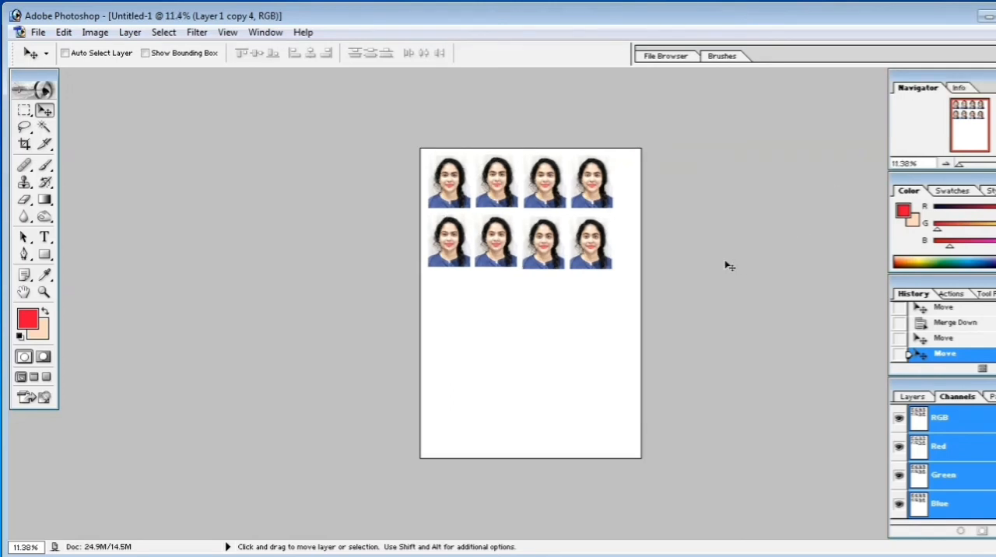
{"action": "scroll", "coordinate": [729, 266], "scroll_direction": "down", "scroll_amount": 1}
{"action": "scroll", "coordinate": [592, 292], "scroll_direction": "up", "scroll_amount": 1}
{"action": "scroll", "coordinate": [589, 305], "scroll_direction": "up", "scroll_amount": 5}
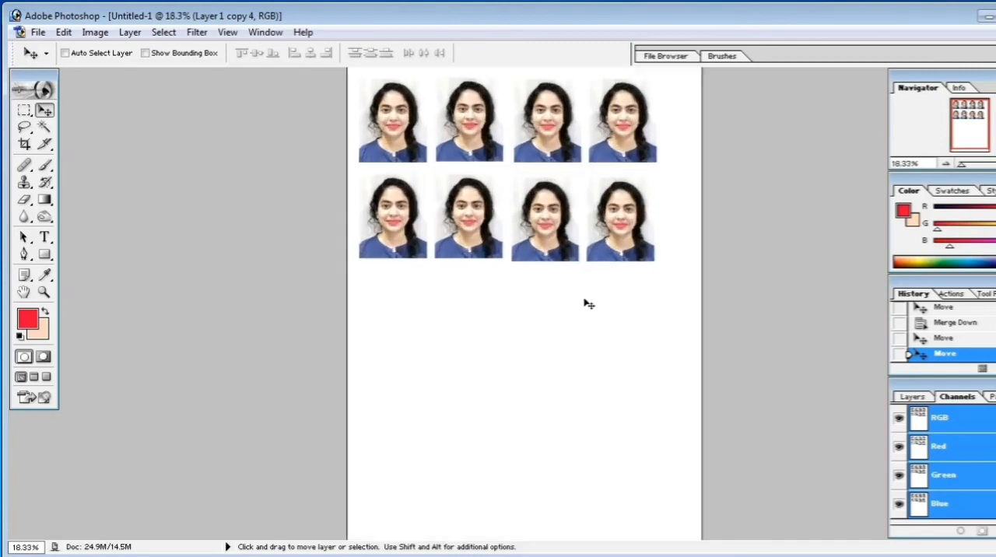
{"action": "scroll", "coordinate": [587, 301], "scroll_direction": "down", "scroll_amount": 2}
{"action": "scroll", "coordinate": [589, 297], "scroll_direction": "up", "scroll_amount": 2}
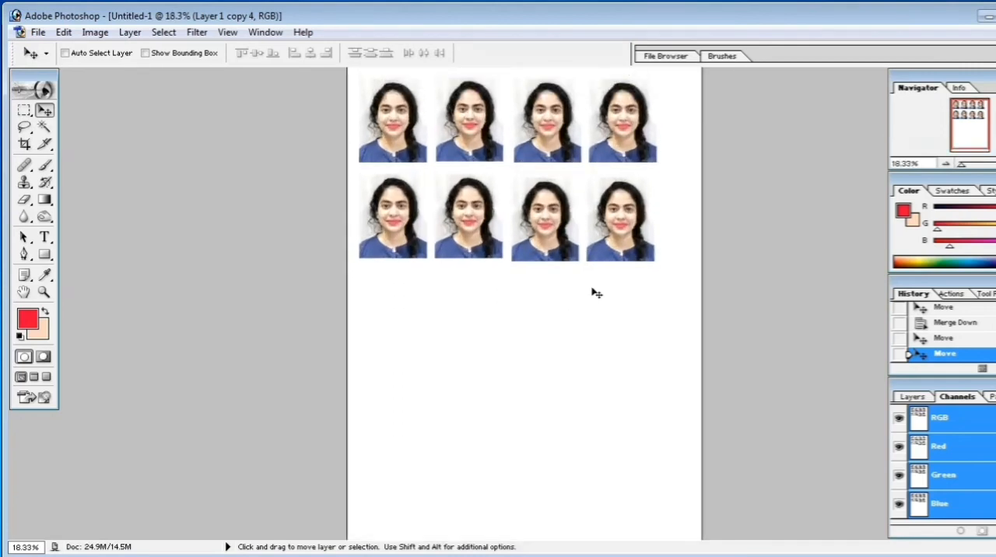